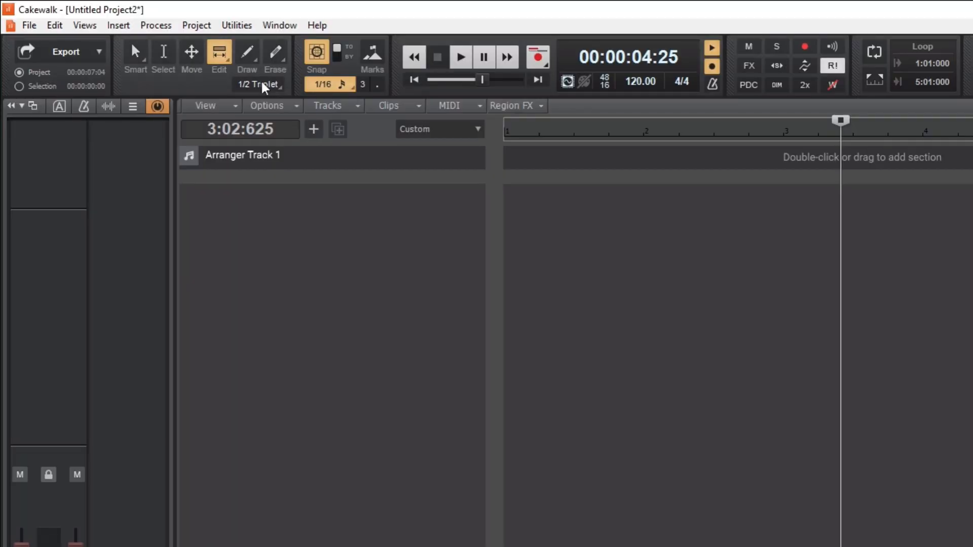
Step: Insert an audio track and a Kontakt 7 instrument track with Omni input
right_click(234, 211)
click(303, 237)
right_click(250, 345)
click(326, 406)
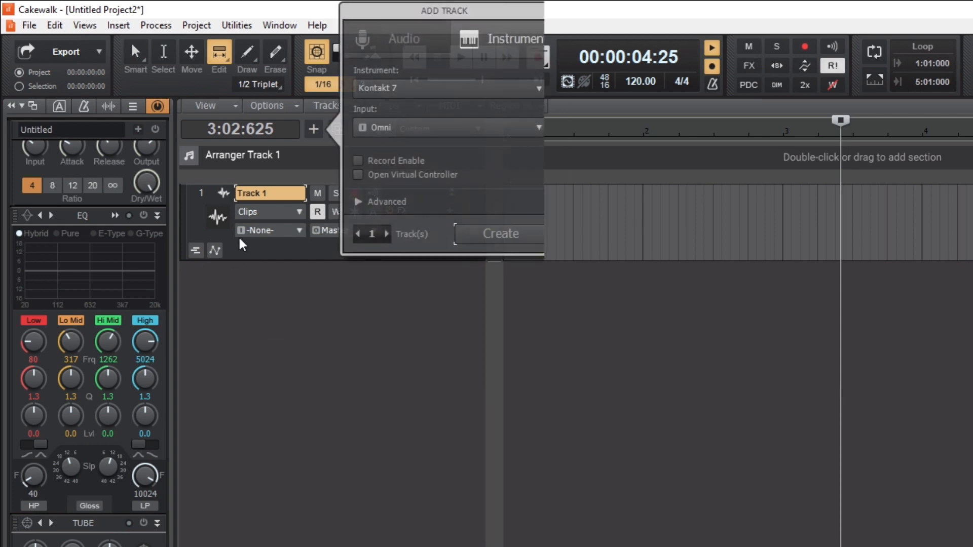
click(509, 234)
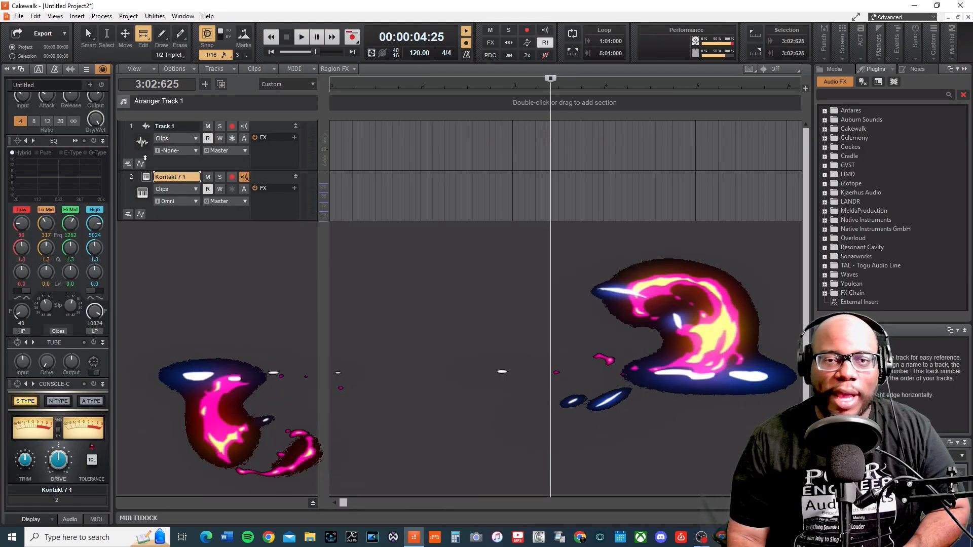
Step: Set the audio track's input to In 1 of the ZOOM L-8 ASIO Driver
click(195, 151)
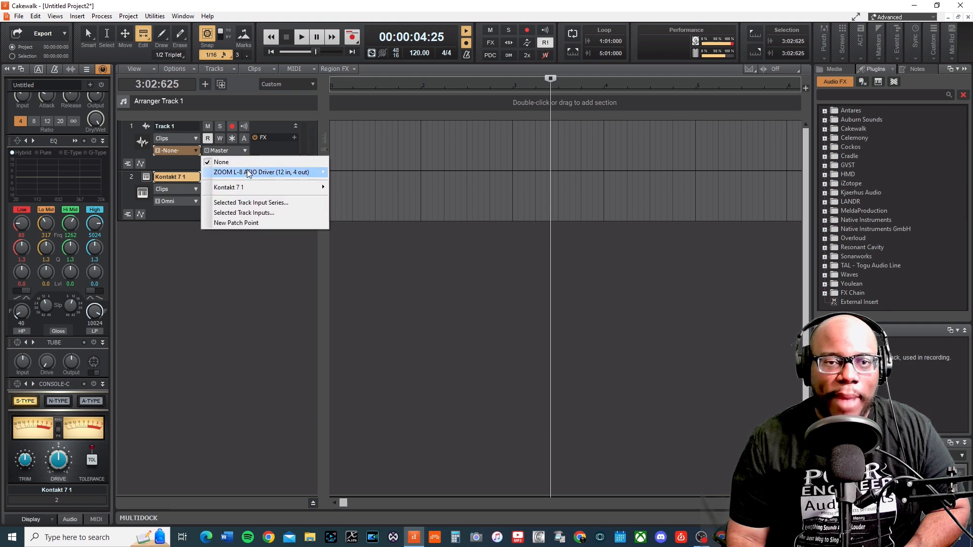
mouse_move(248, 173)
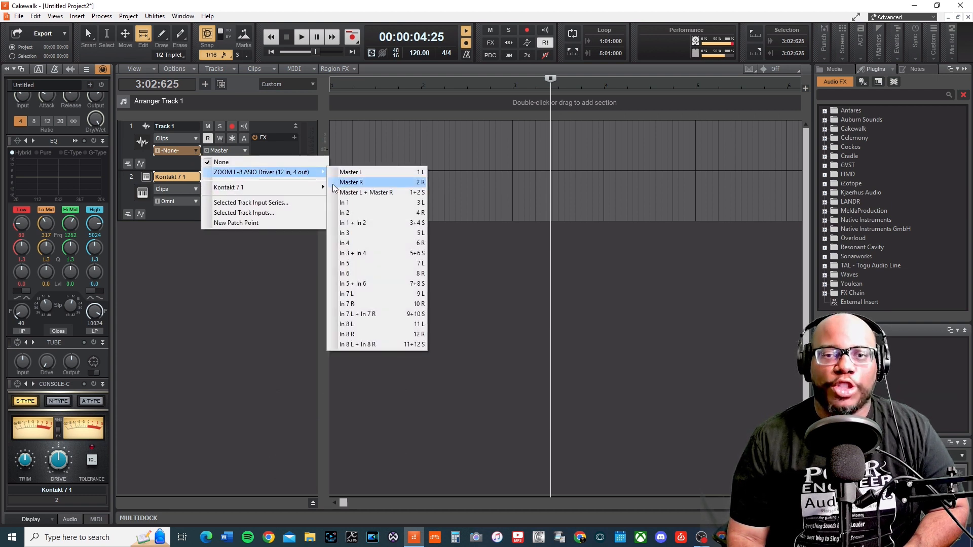
click(350, 202)
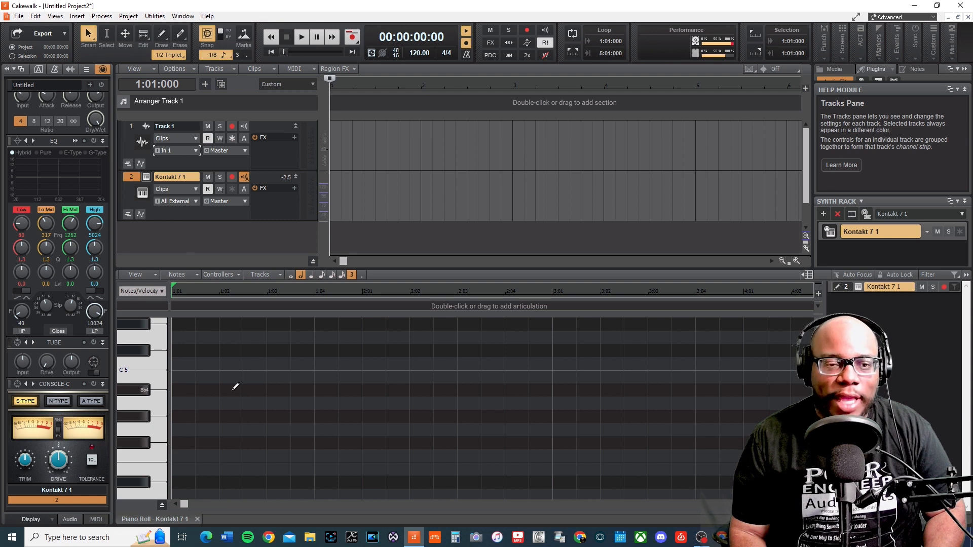
Step: Close the Piano Roll and reopen it for the Kontakt 7 1 track
click(198, 519)
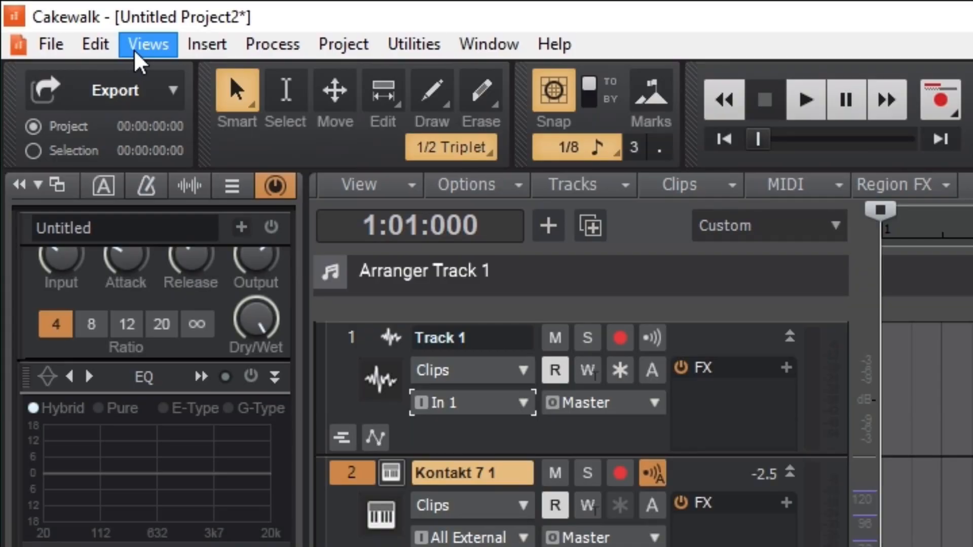
click(52, 17)
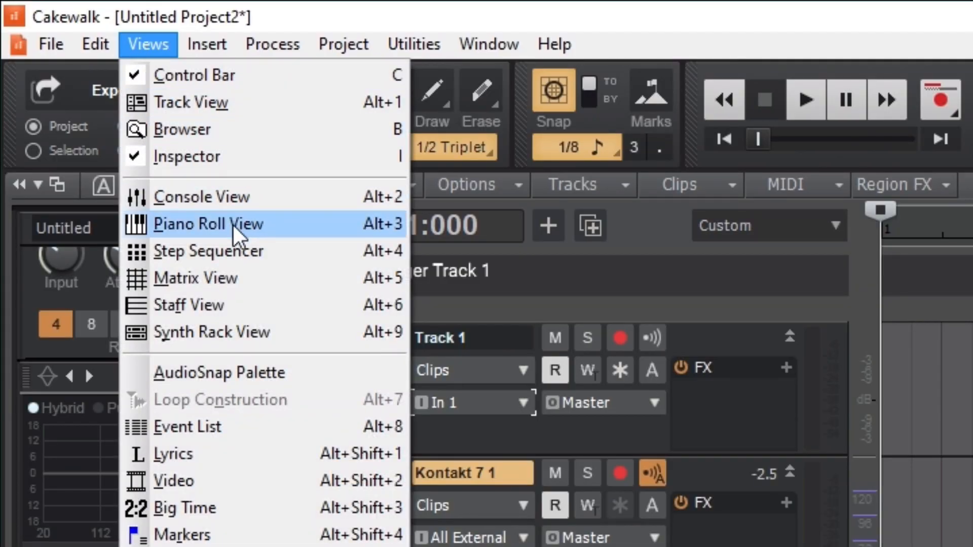
click(932, 515)
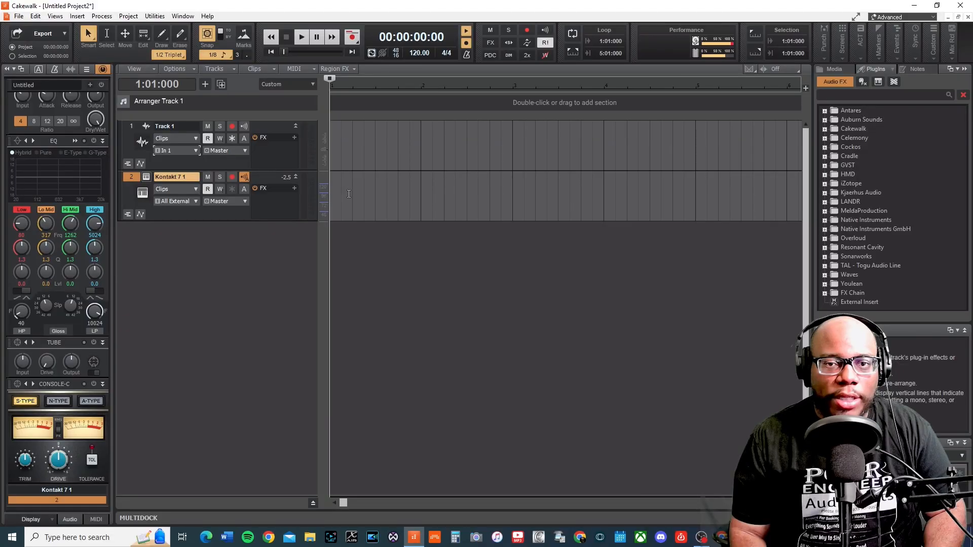
double_click(338, 186)
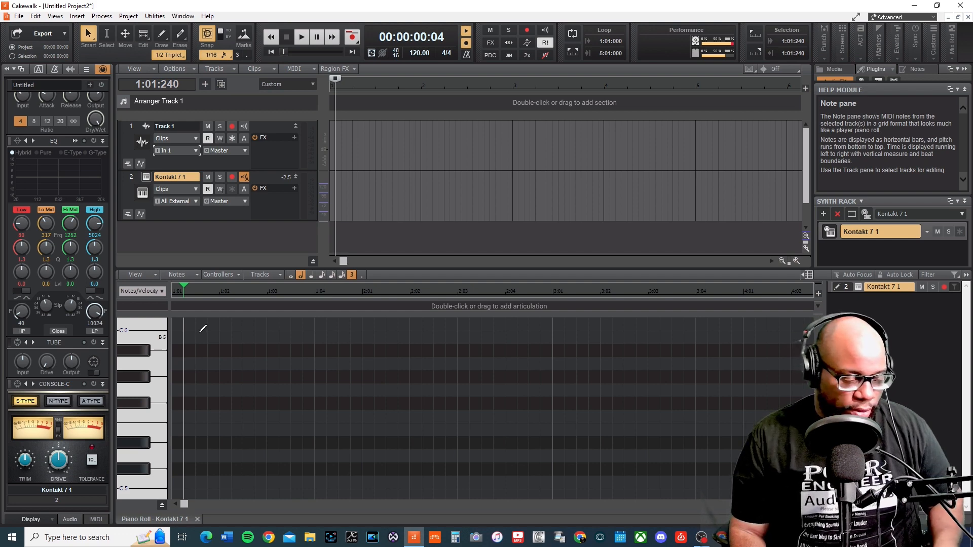
Step: Expand the docked Piano Roll to full height and restore the split layout with the track view
key(shift+d)
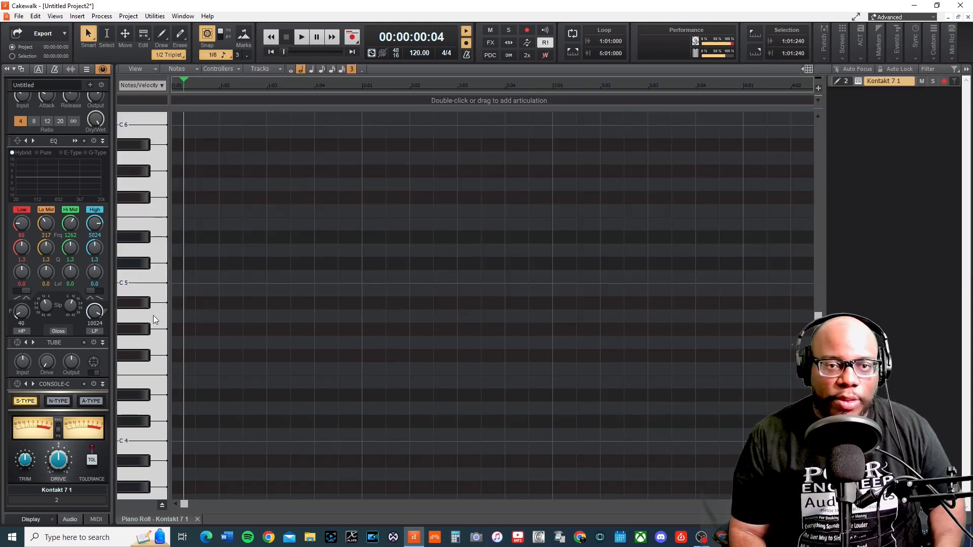
key(shift+d)
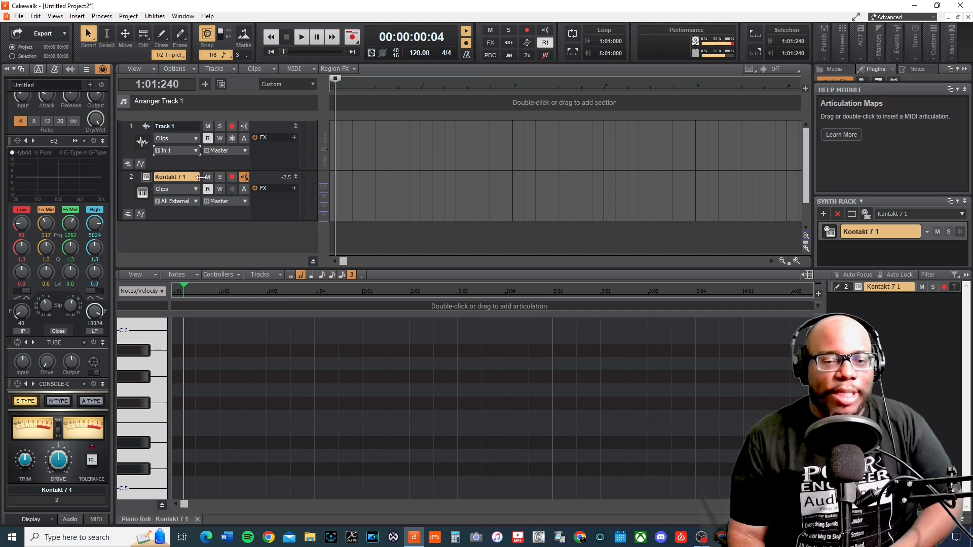
scroll(215, 418, down, 3)
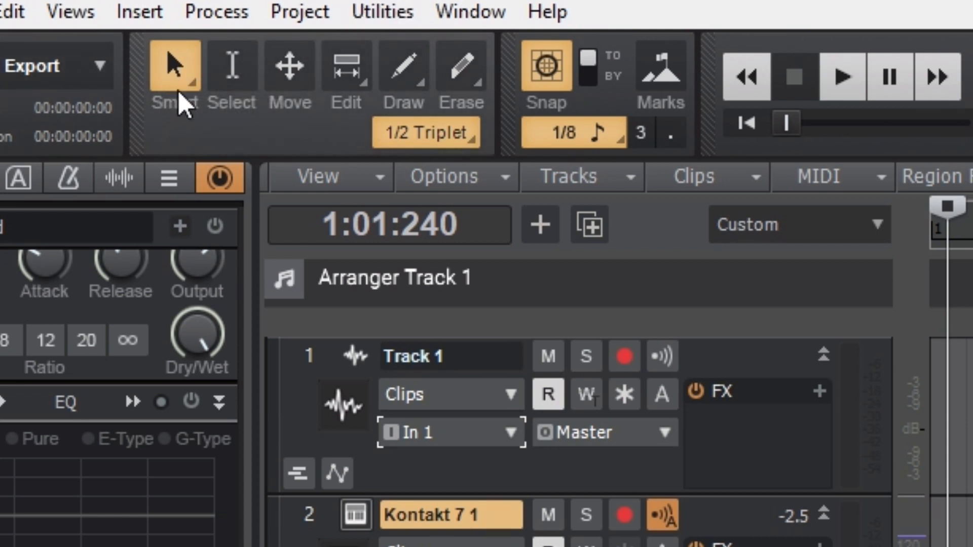
Step: Activate the Select, Move and Edit tools one after another
key(F6)
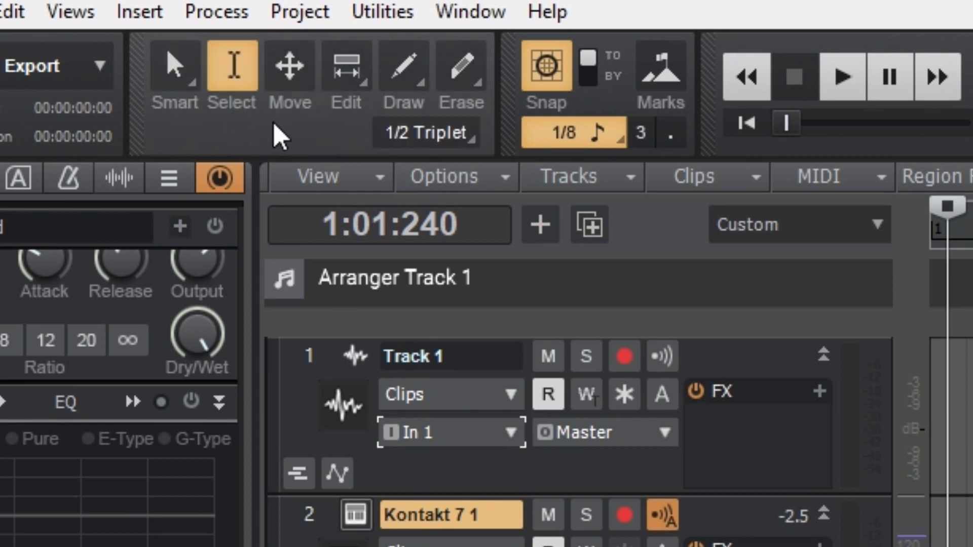
click(292, 85)
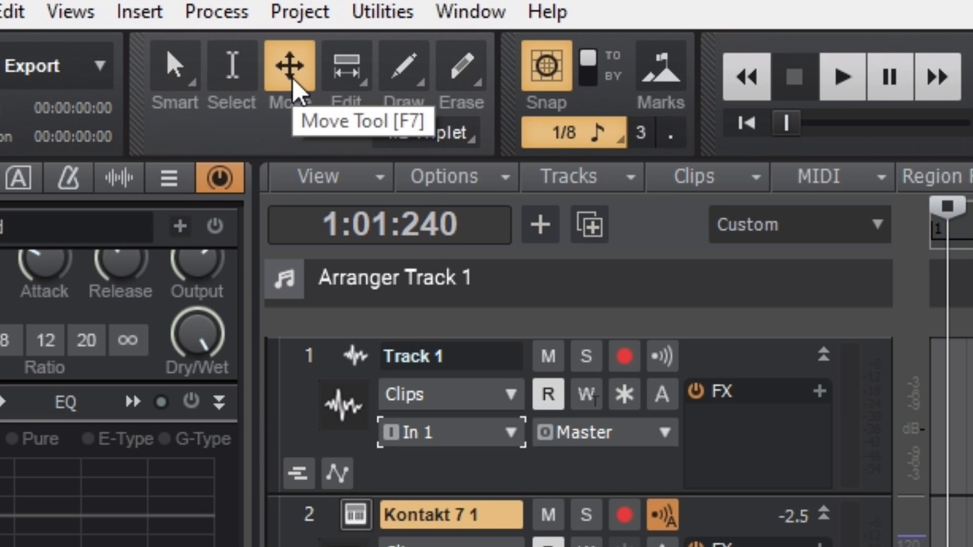
key(F8)
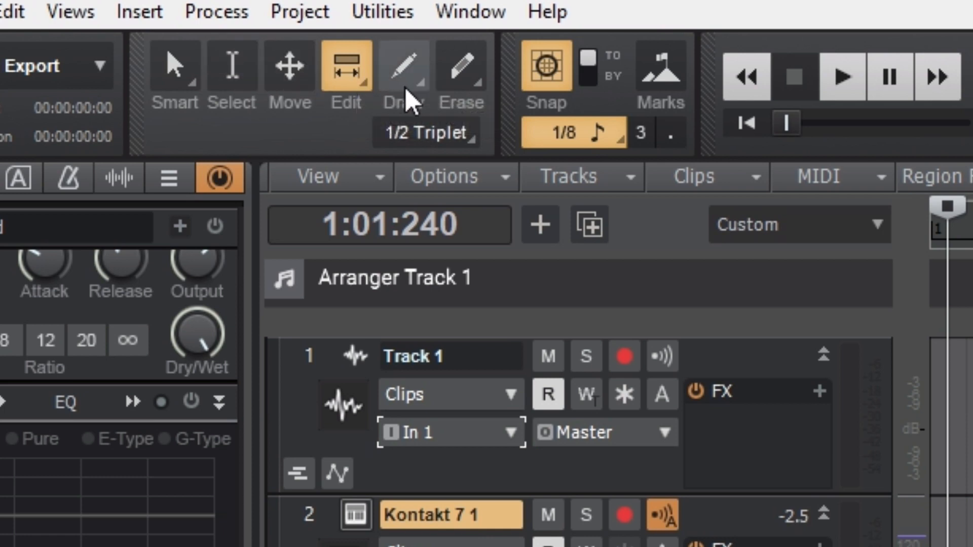
Step: Cycle the Edit tool through its Comping, Split and other variants, ending on the standard Edit tool
click(347, 76)
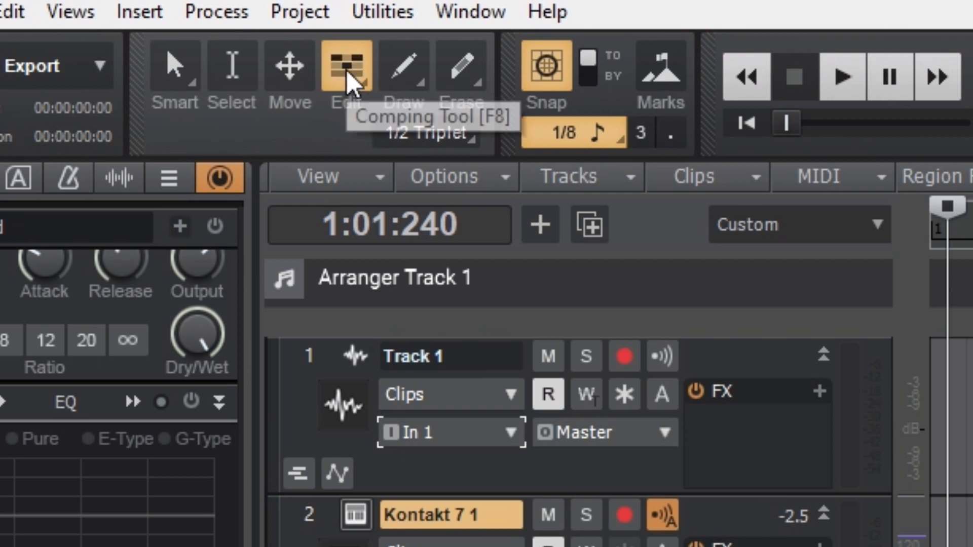
click(348, 72)
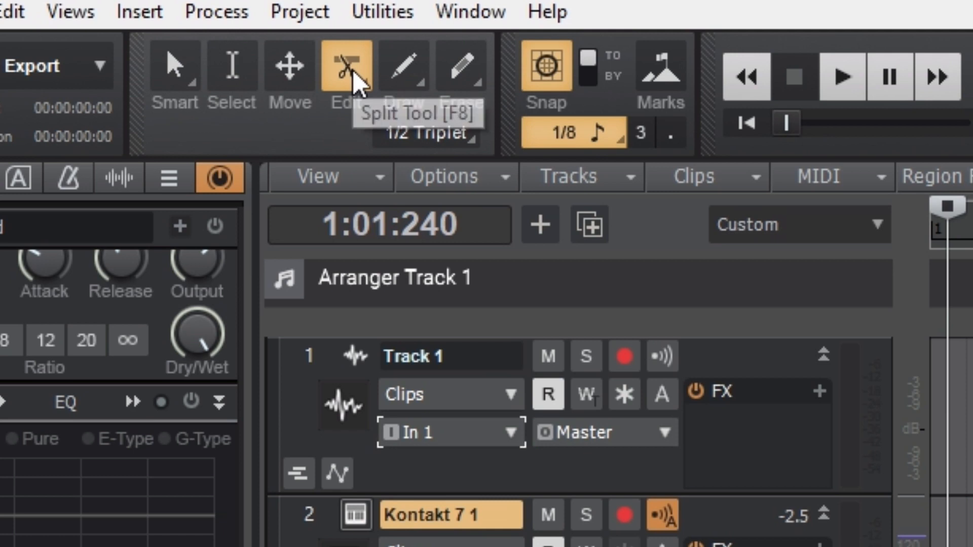
click(354, 76)
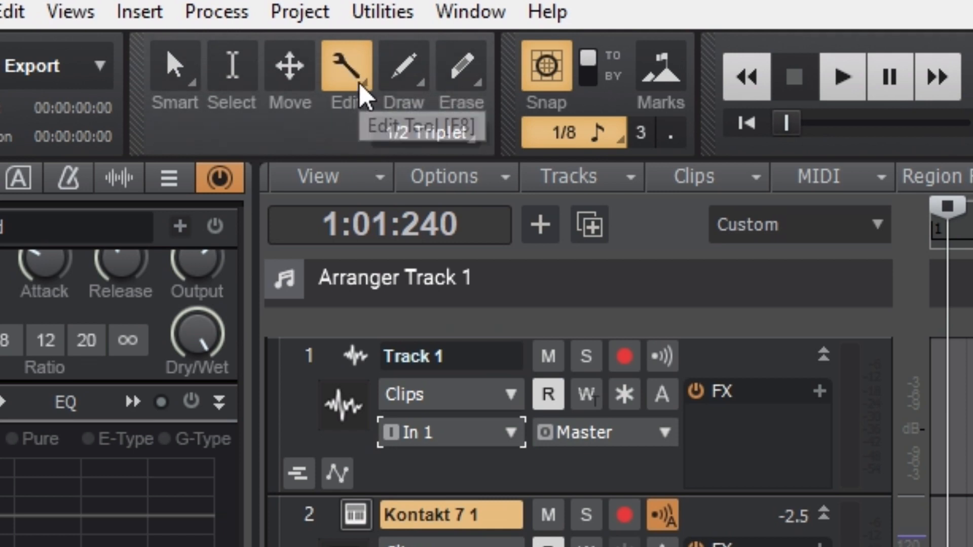
click(359, 85)
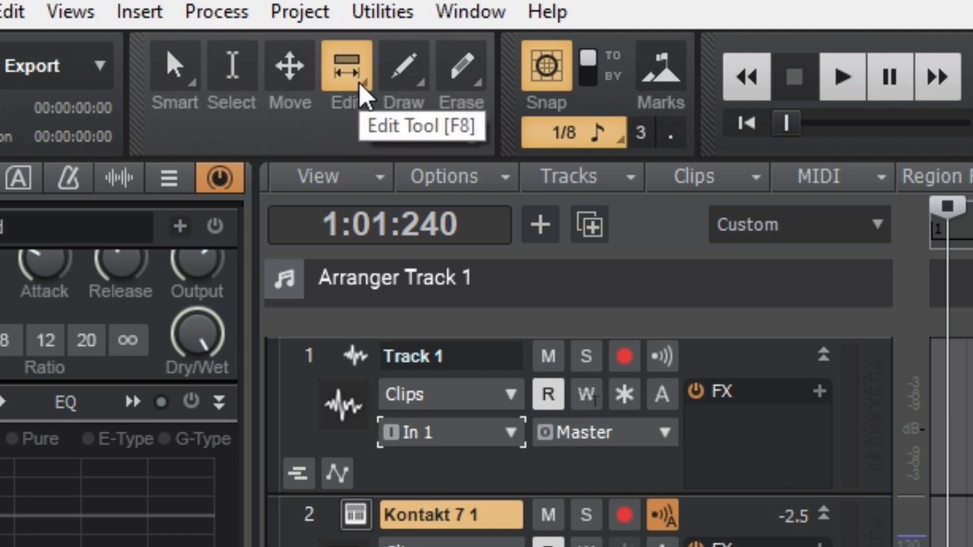
key(F8)
key(F8)
key(F8)
key(F8)
key(F8)
key(F8)
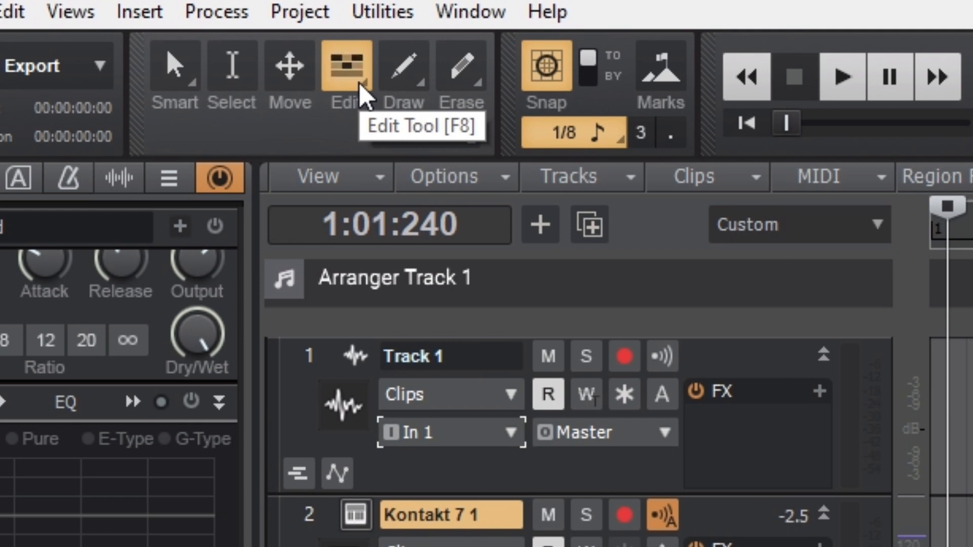
key(F8)
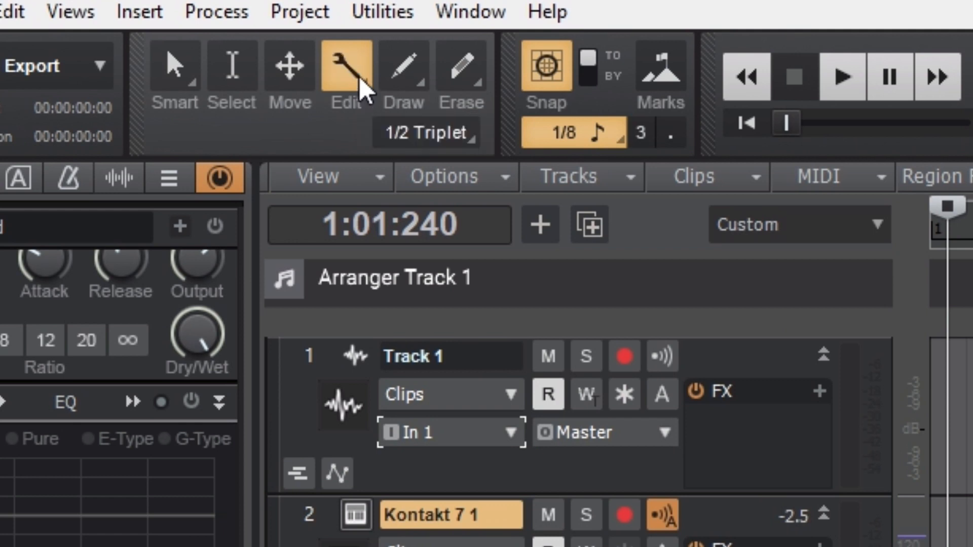
Step: Activate the Draw tool and cycle through its variants, including Freehand and Sine
key(F9)
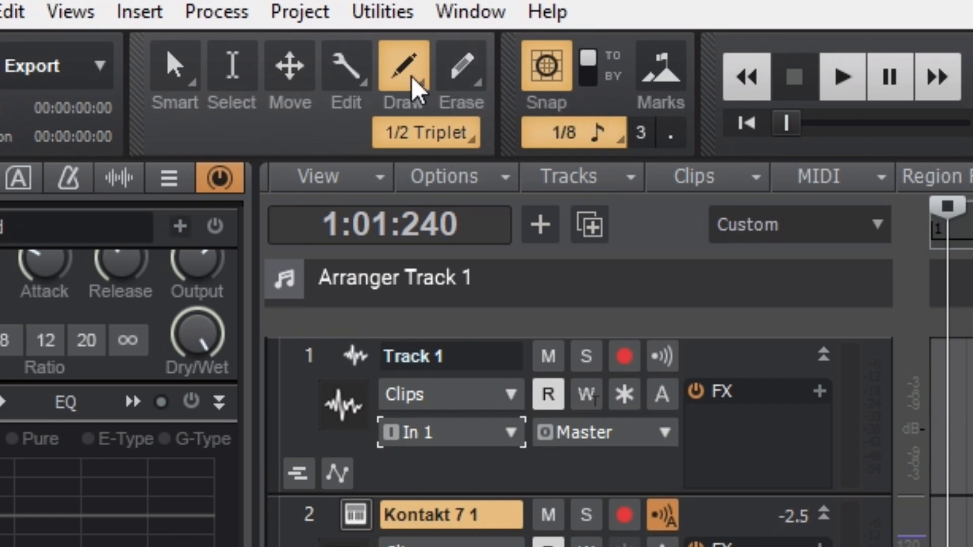
key(F9)
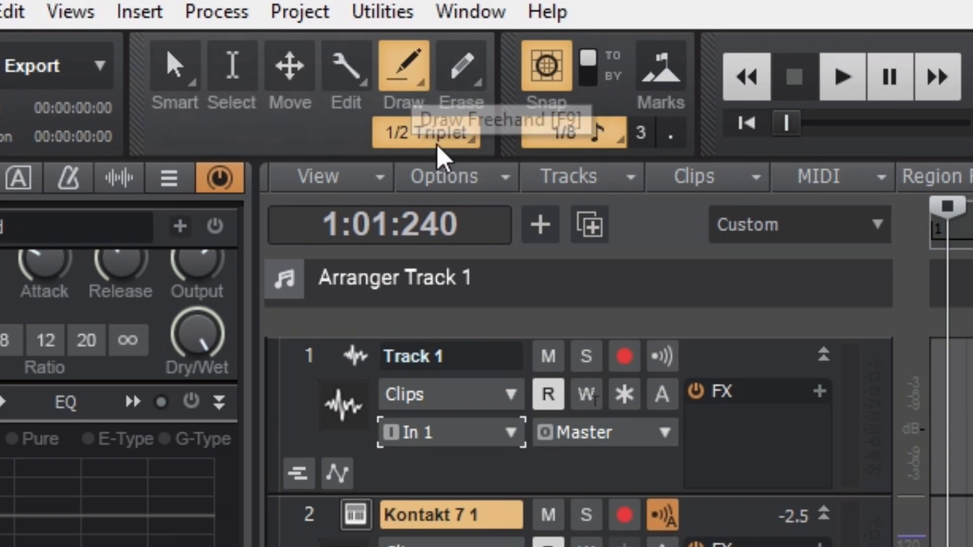
key(F9)
key(F9)
key(F9)
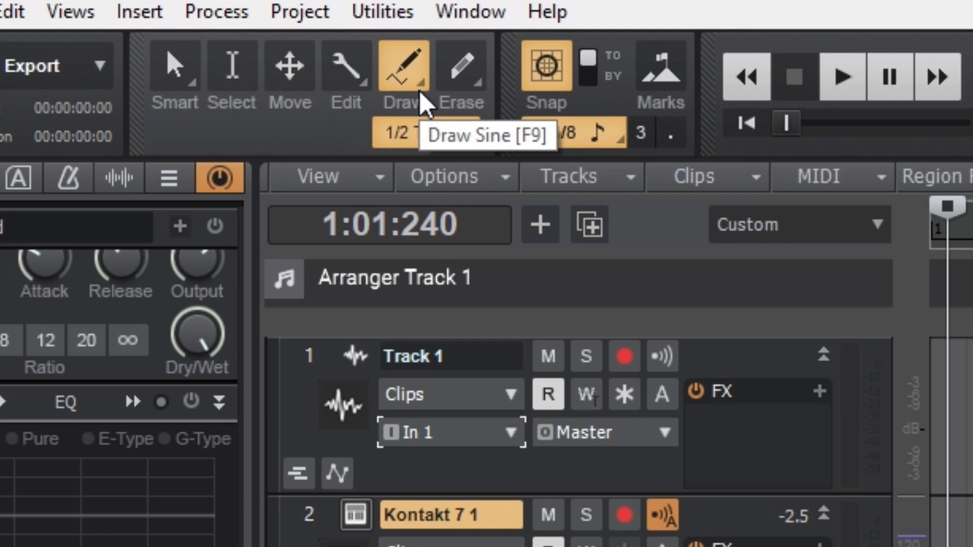
key(F9)
key(F9)
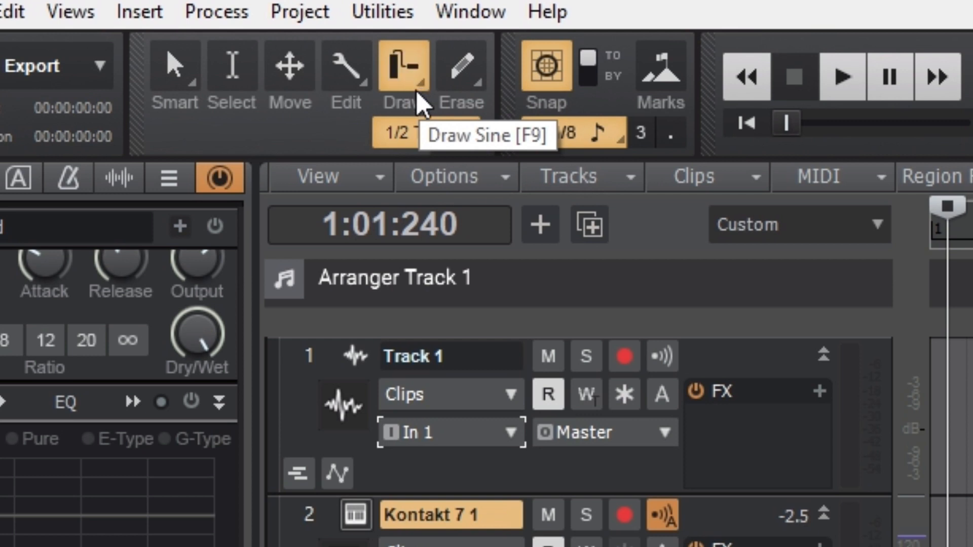
Step: Activate the Erase tool, switch it to its Mute variant and set it back to Erase
key(F10)
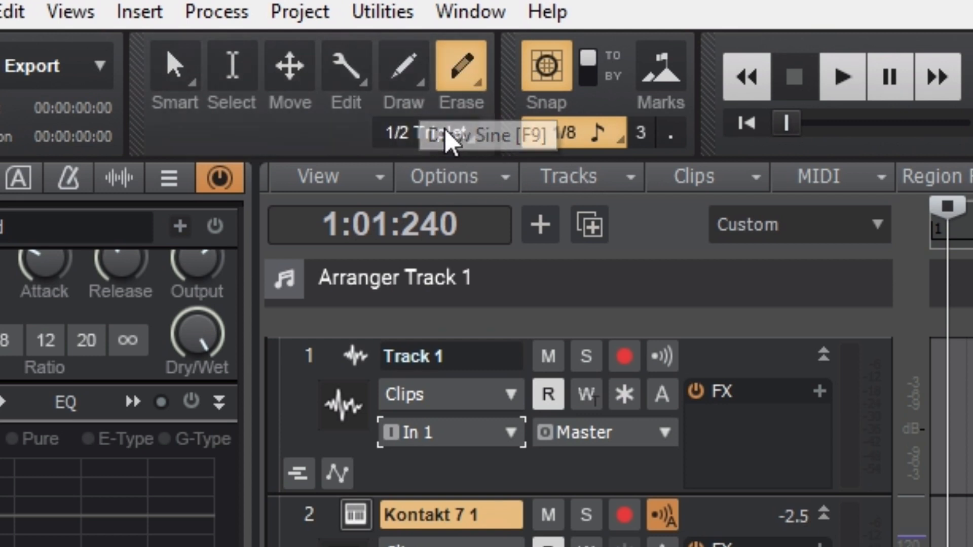
key(F10)
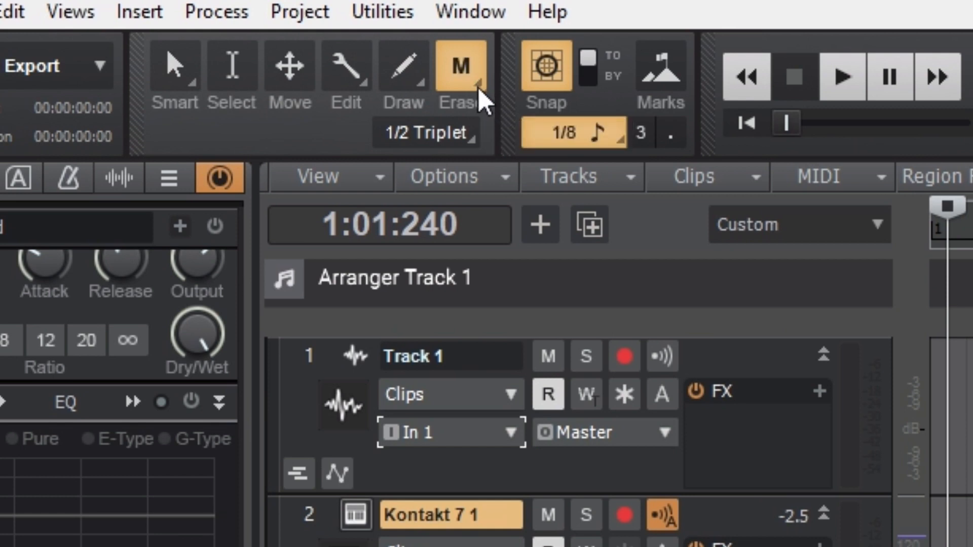
click(478, 83)
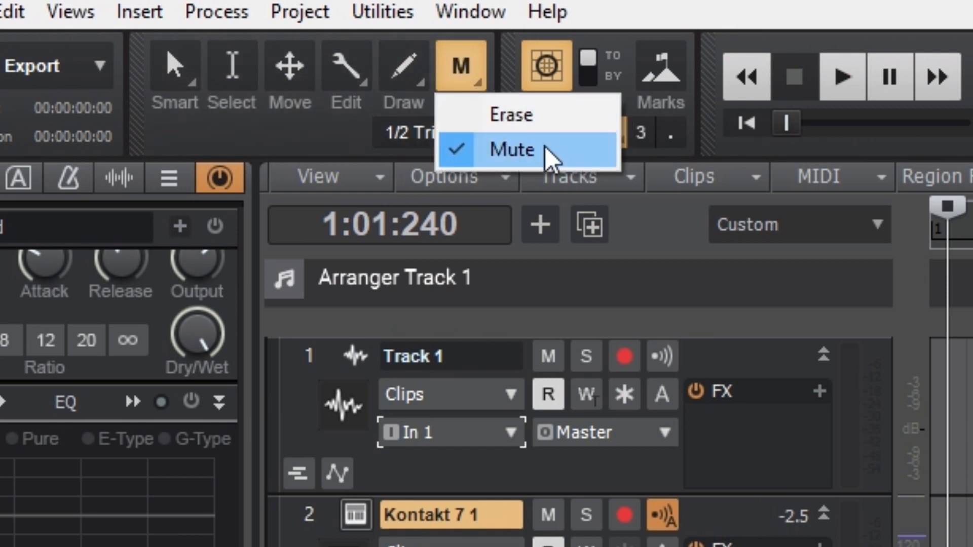
click(534, 118)
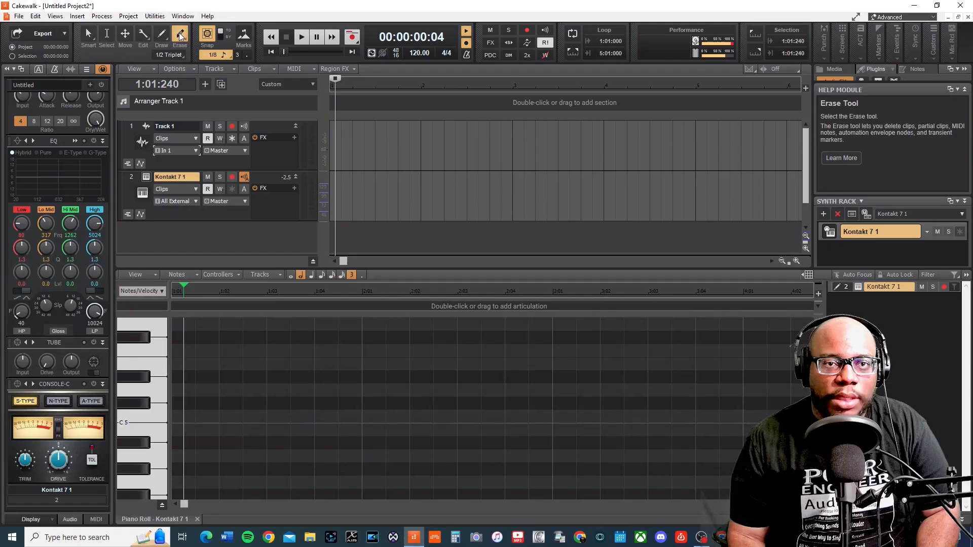
Step: Set the note drawing duration to 1/8 and activate the Smart tool
click(181, 56)
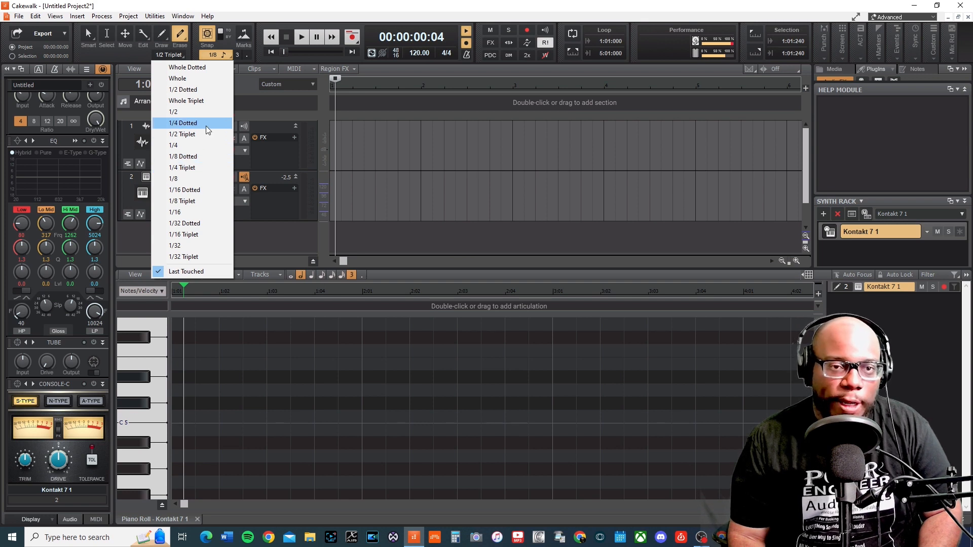
click(188, 180)
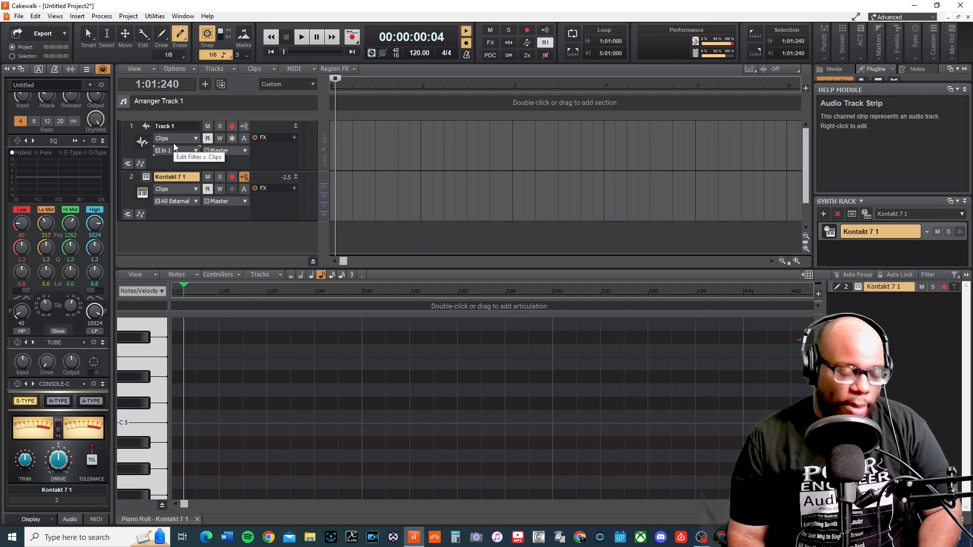
key(F5)
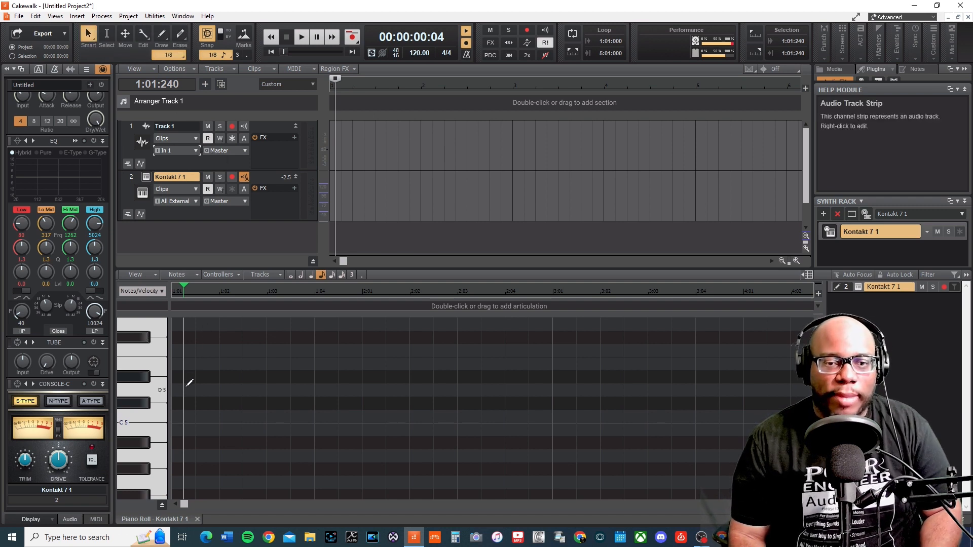
Step: Rewind to the project start and add two 1/8 notes in the black-key row just above C5, on beats 1 and 2 of measure 1
scroll(191, 381, down, 2)
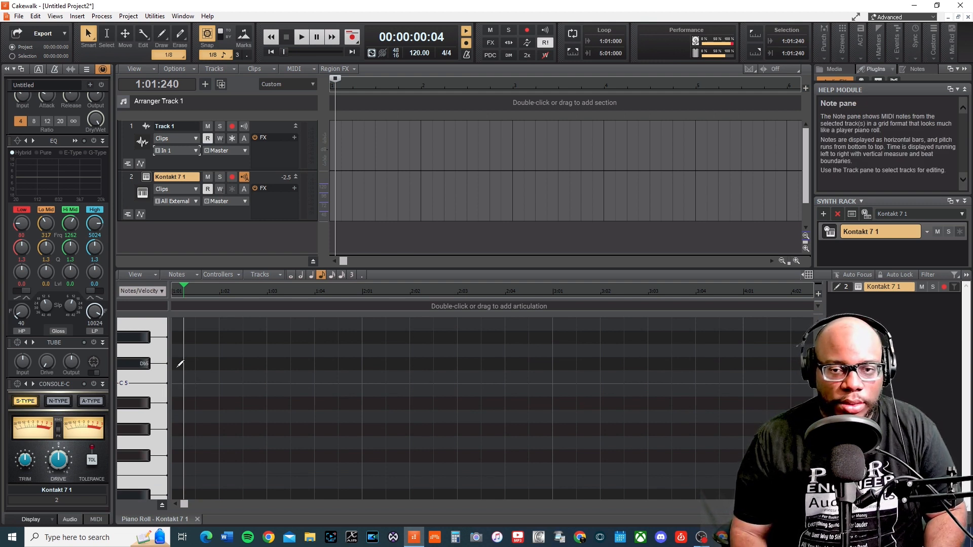
click(271, 52)
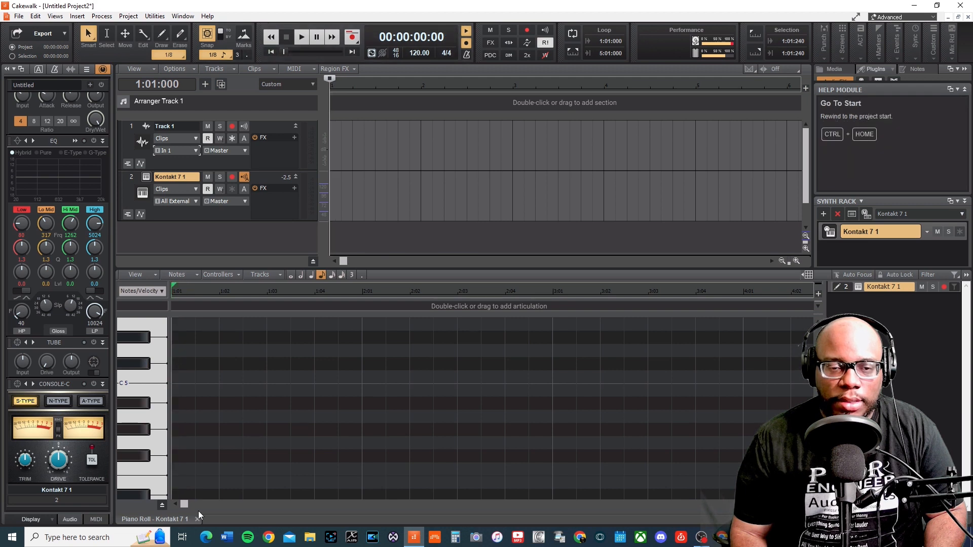
click(178, 363)
click(225, 364)
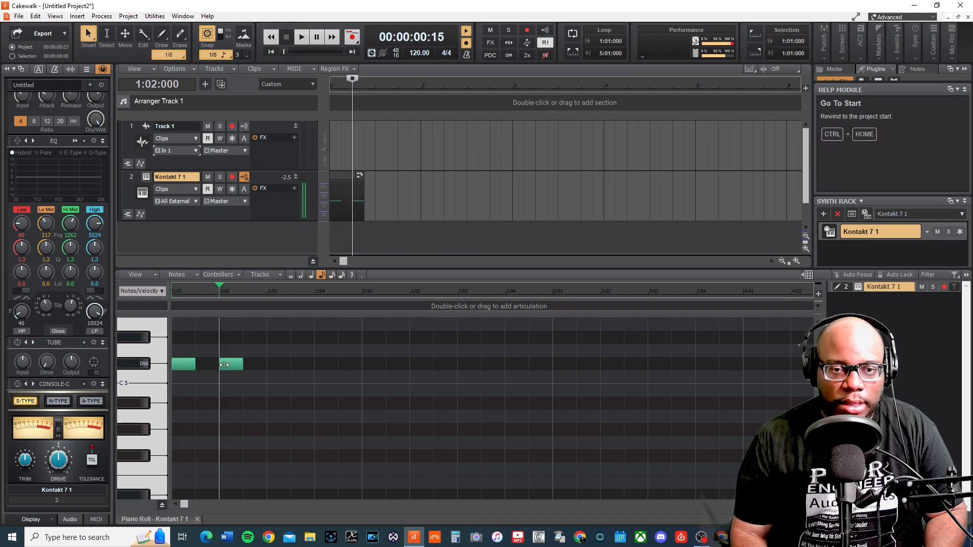
Step: Add notes on beats 3 and 4 plus two long notes starting at 1:04:480 and 2:04:480, and play the pattern from the start
click(269, 401)
mouse_move(316, 363)
mouse_down()
mouse_move(457, 334)
mouse_move(510, 385)
mouse_move(525, 339)
mouse_up()
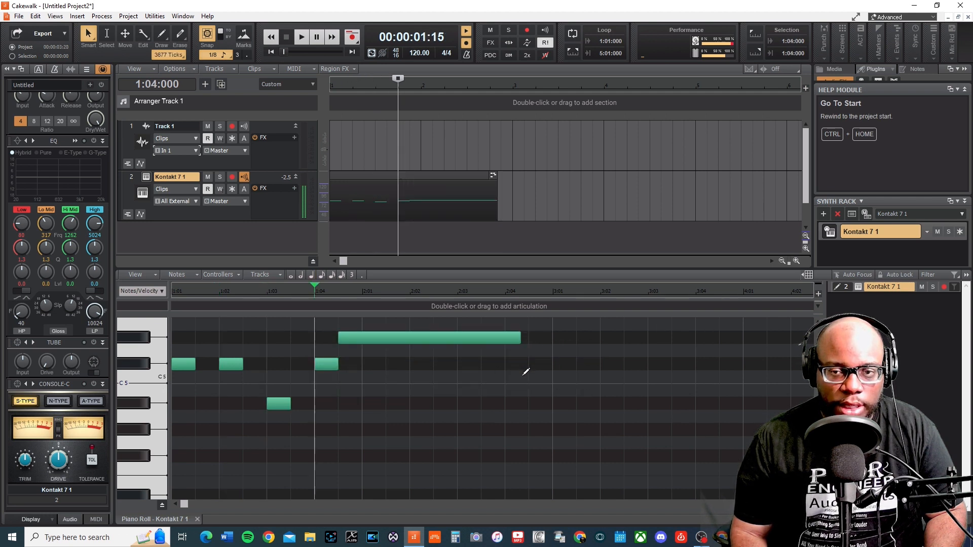
click(532, 416)
click(271, 51)
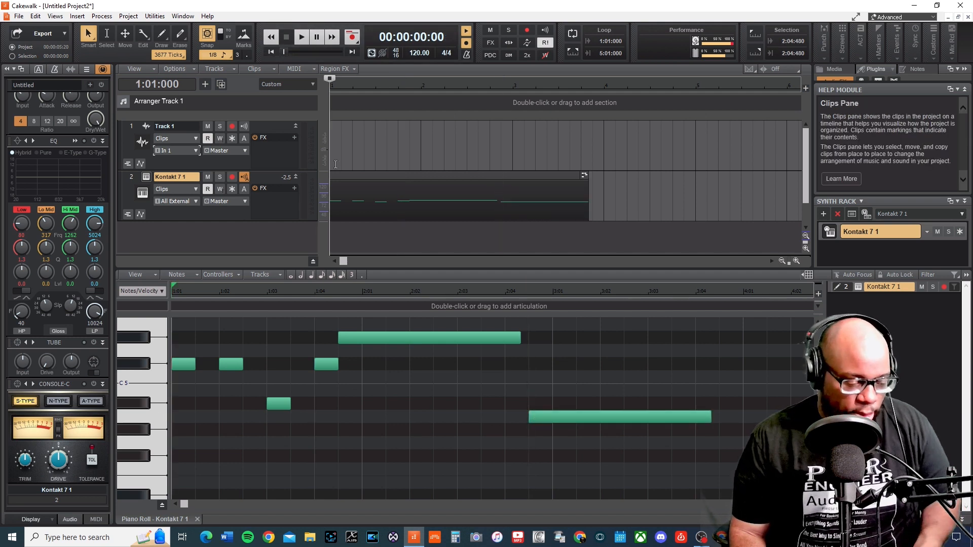
key(space)
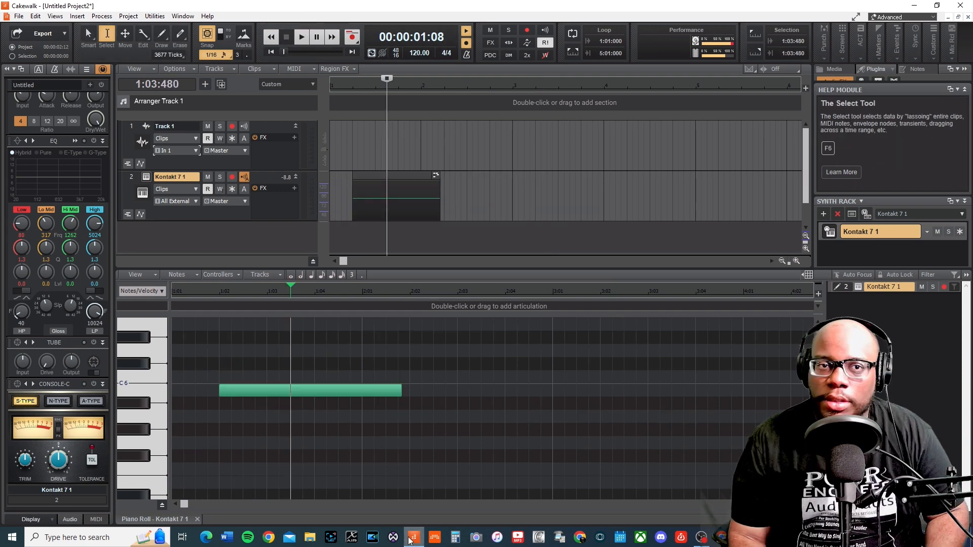
Step: Select the long B5 note, move it to 1:04:480 in the black-key row above C6, and shift it slightly earlier and lower
click(289, 393)
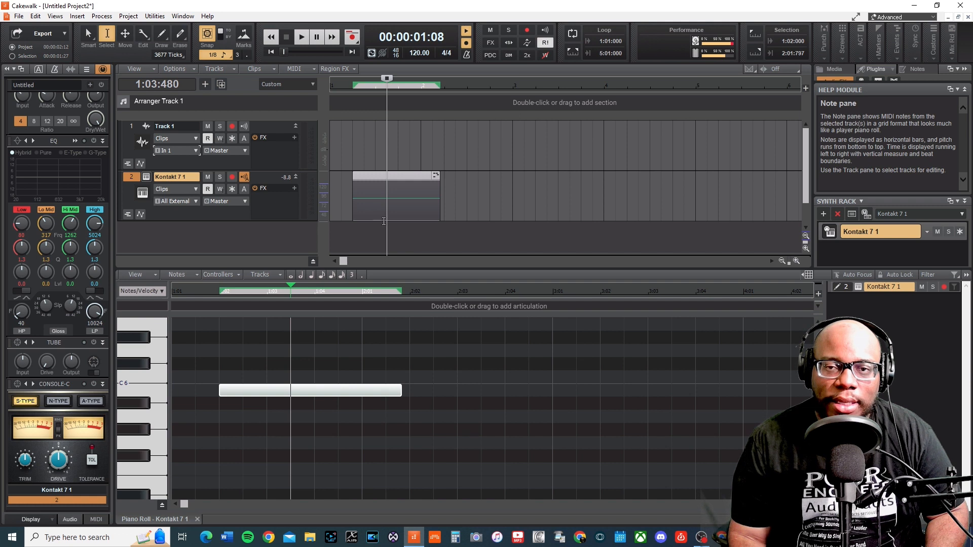
key(6)
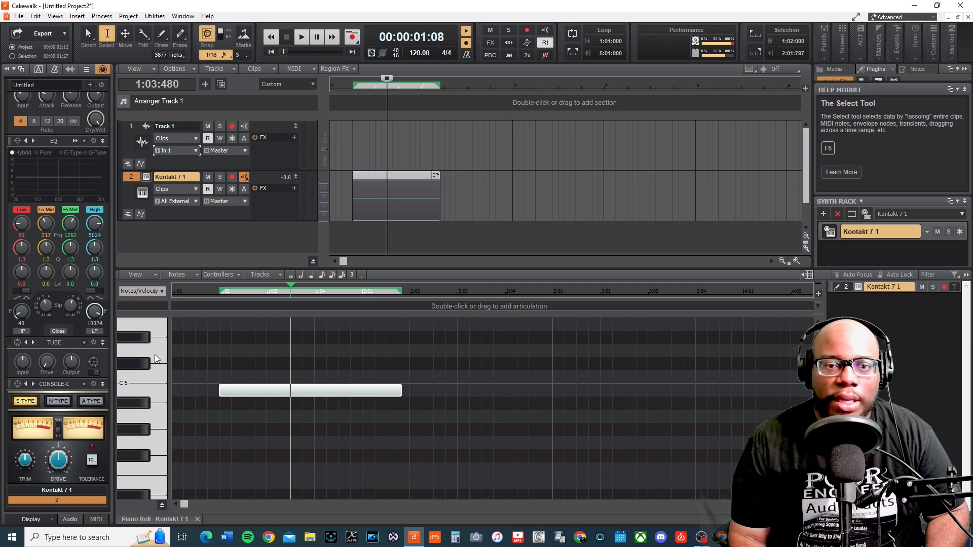
click(125, 34)
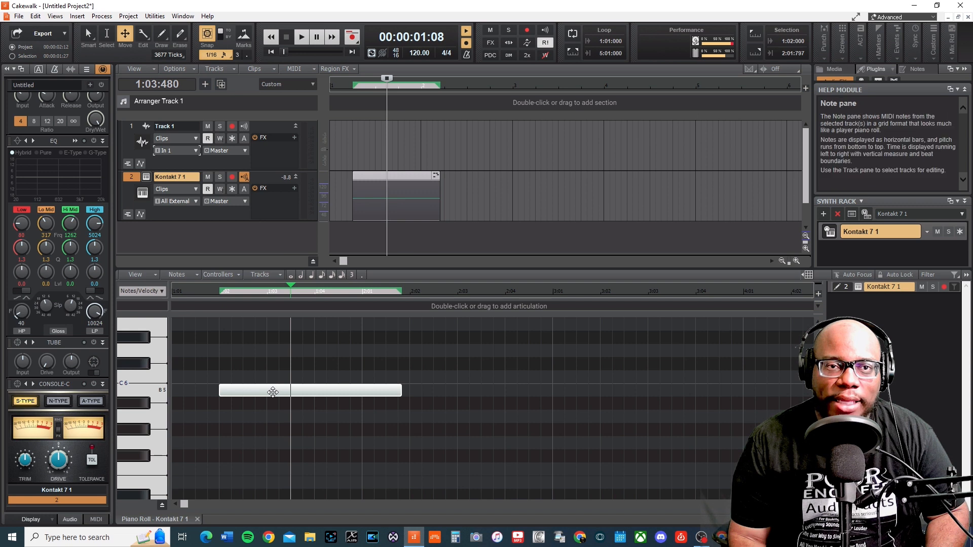
key(F5)
key(F7)
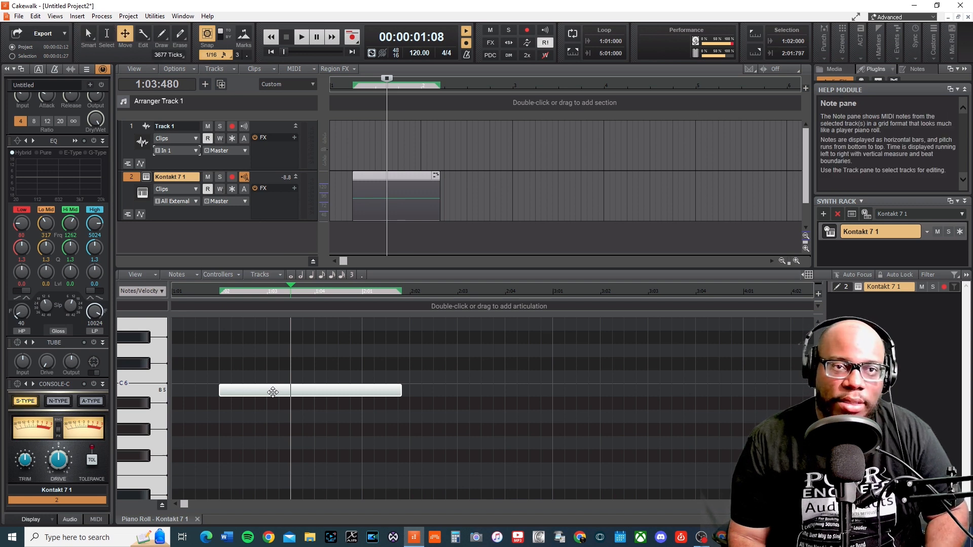
drag(273, 392, 380, 363)
key(F5)
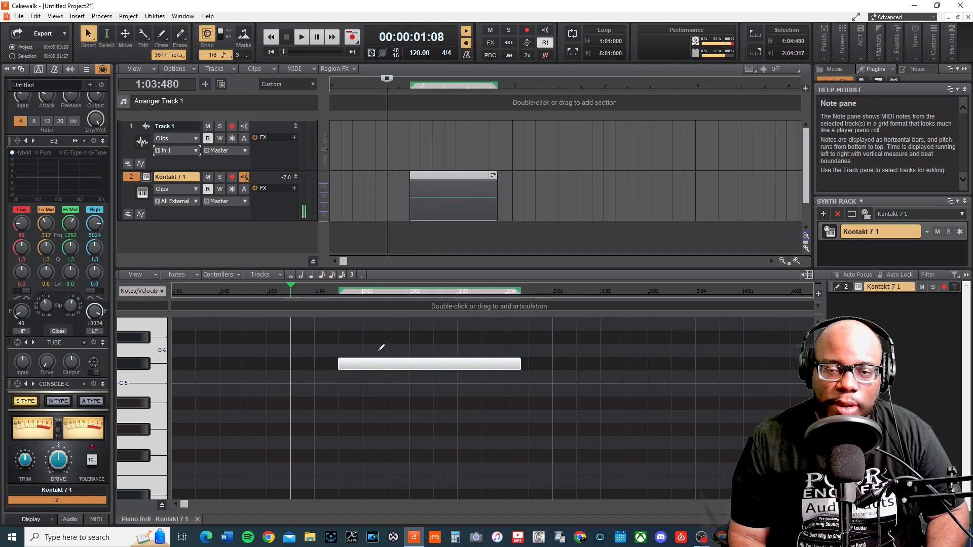
key(F7)
drag(379, 363, 346, 381)
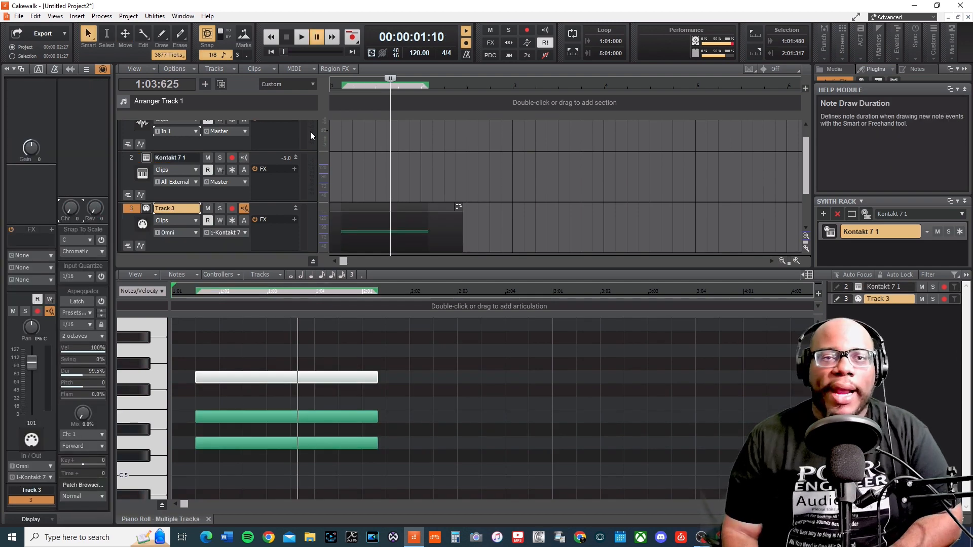
Step: Activate the Edit tool and shorten the end of the Track 3 MIDI clip to just after its notes
click(144, 37)
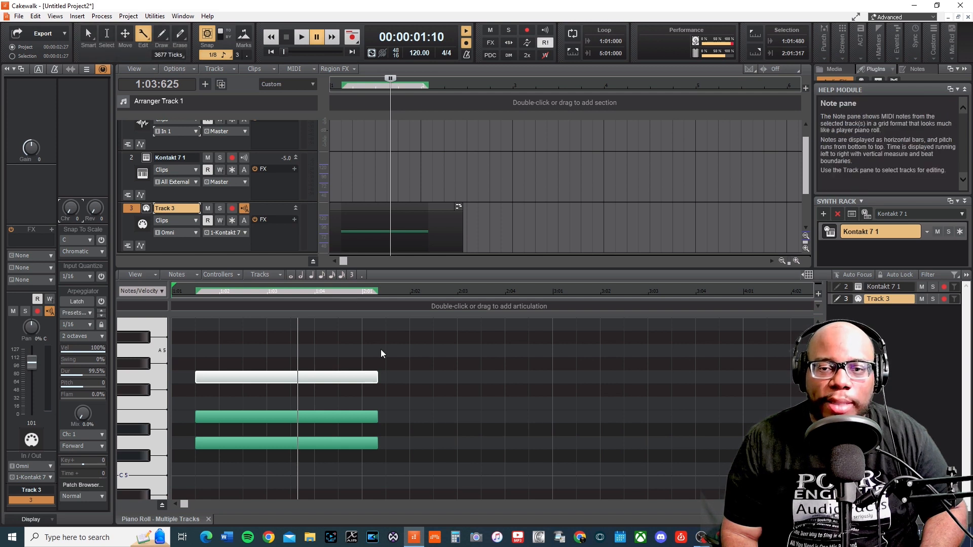
drag(460, 231, 433, 243)
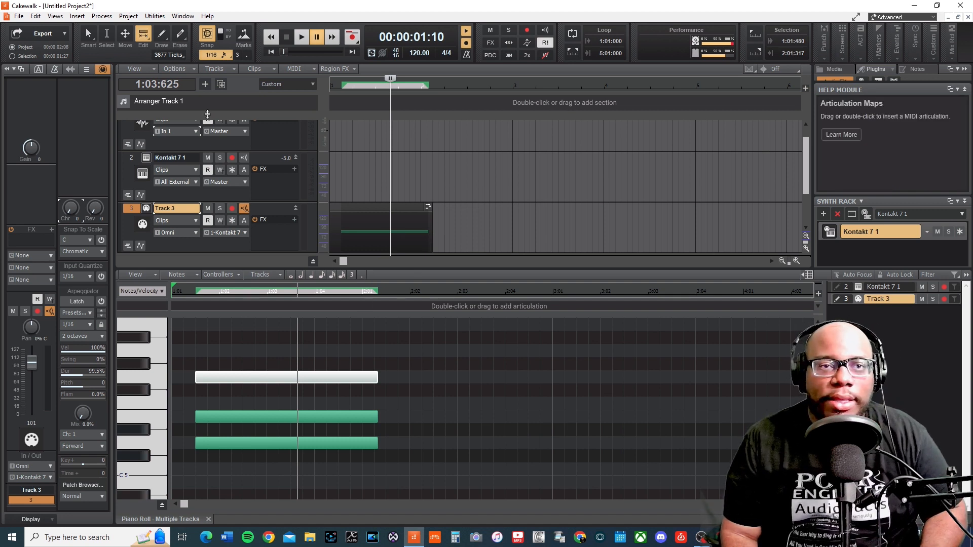
Step: Use the Edit tool's Timing variant to stretch the Track 3 clip and its notes to past the start of measure 4
click(142, 45)
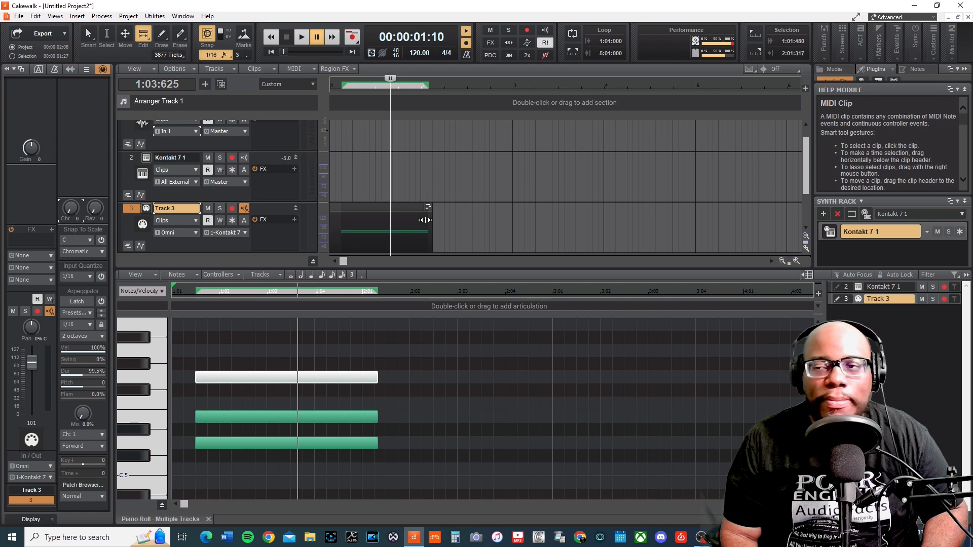
drag(377, 378, 445, 377)
drag(431, 231, 625, 233)
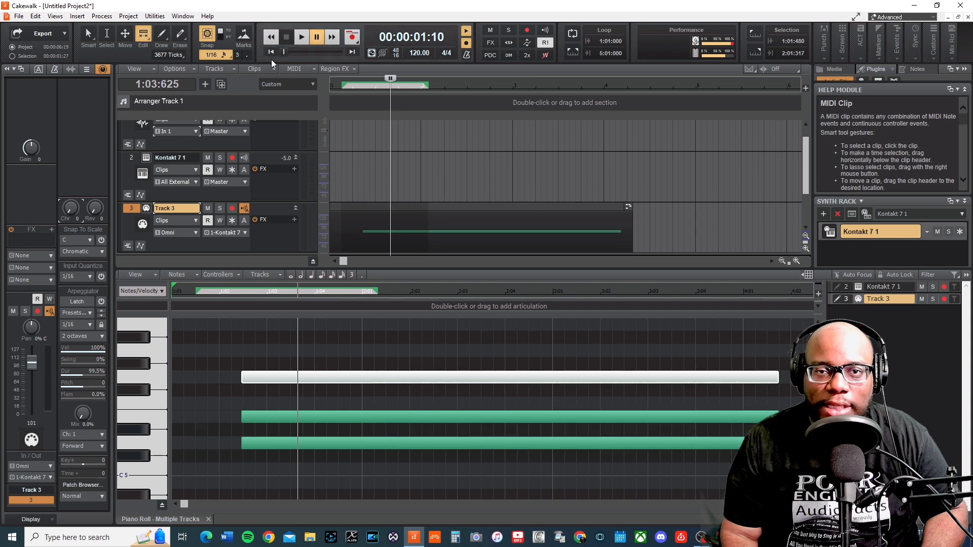
Step: Play back the stretched Track 3 clip from the project start and stop playback
click(271, 37)
click(296, 39)
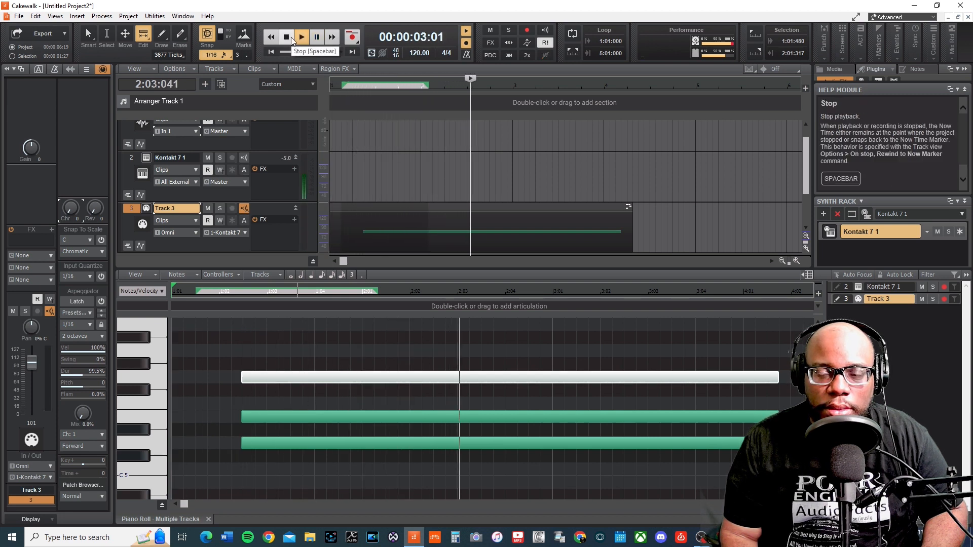
click(292, 39)
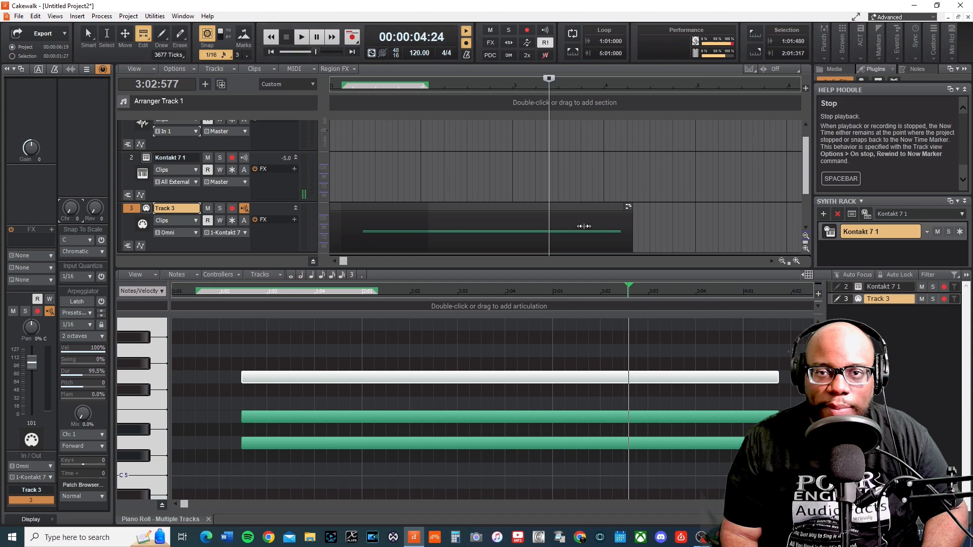
click(631, 225)
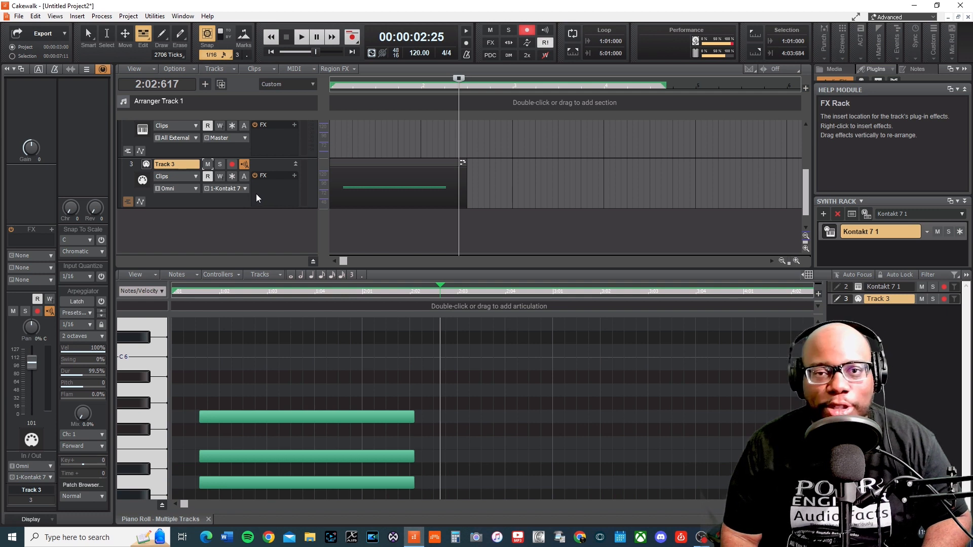
Step: Record a short audio take on the armed Track 1 from the project start, stop the transport and rewind
scroll(247, 199, up, 3)
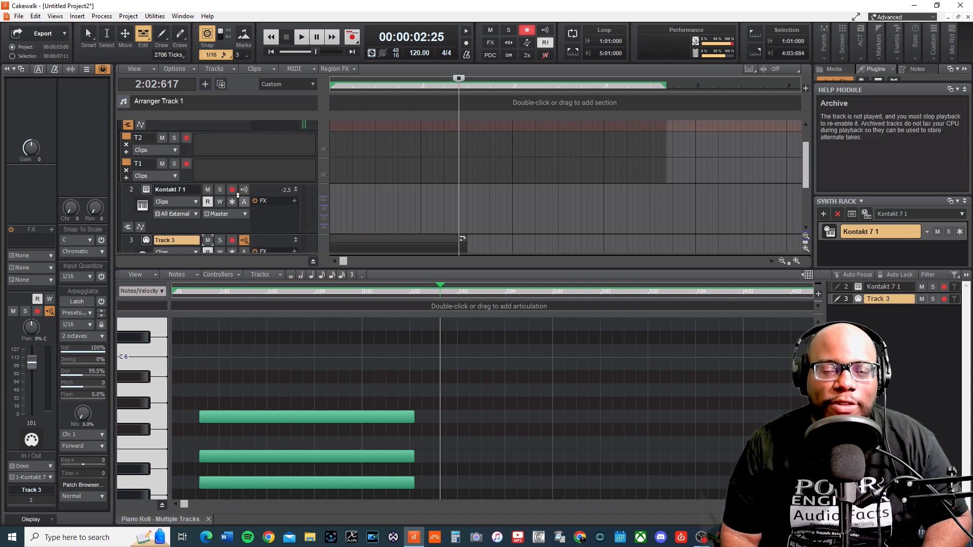
click(269, 51)
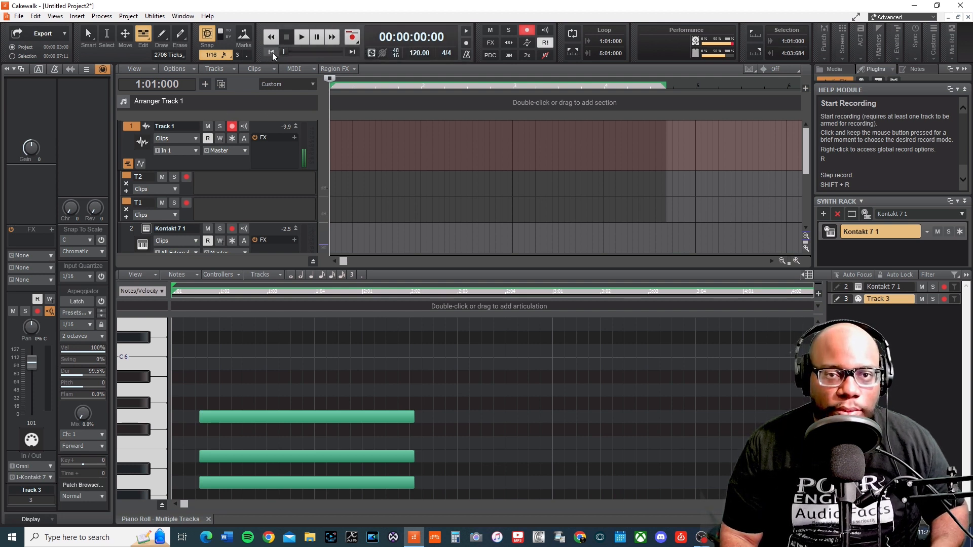
key(r)
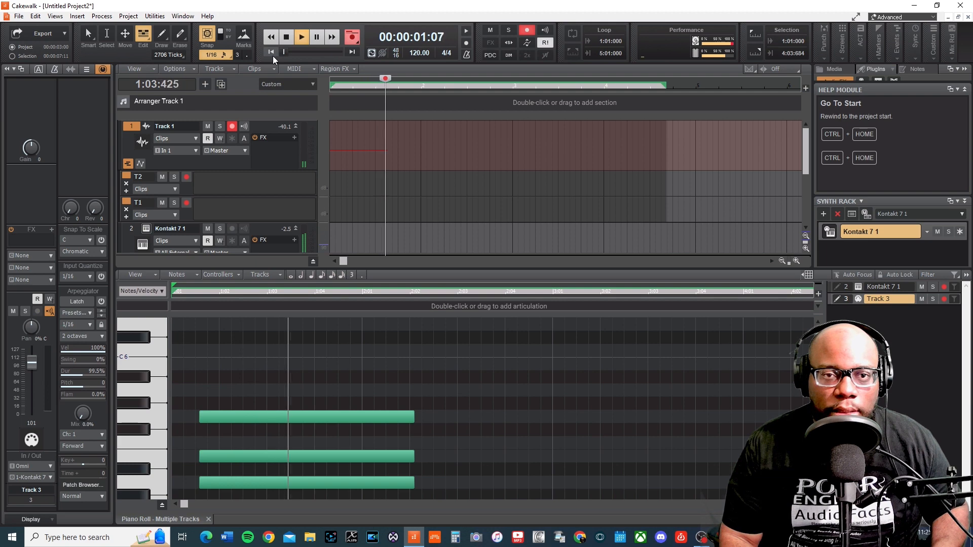
key(r)
click(273, 56)
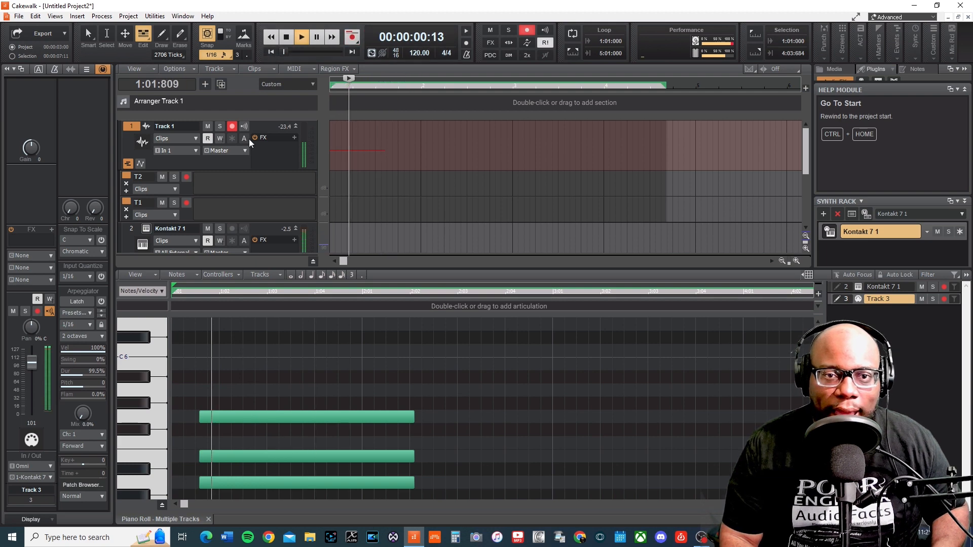
click(289, 37)
click(272, 52)
Step: Mute Track 3, record a new audio take on Track 1 from the project start, and rewind
scroll(257, 187, down, 3)
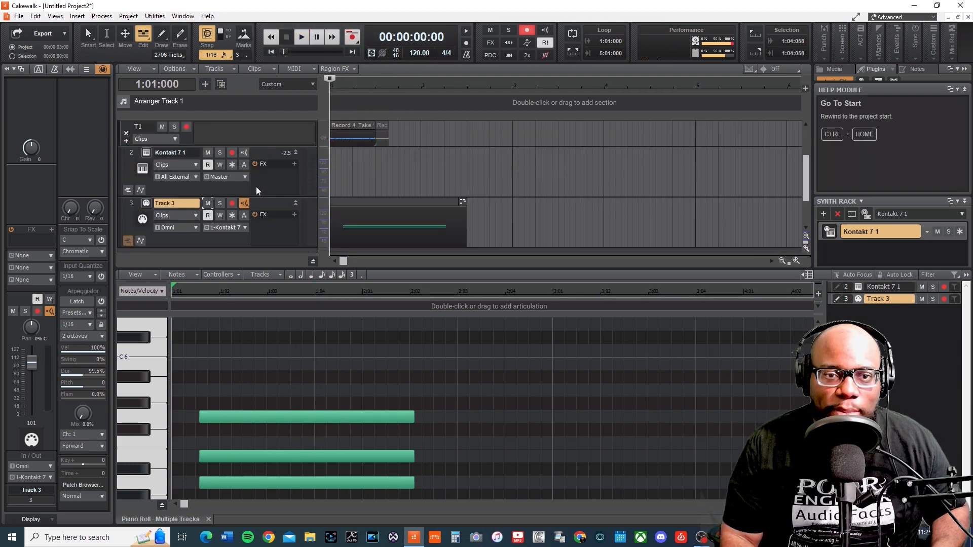
click(208, 204)
scroll(213, 197, up, 3)
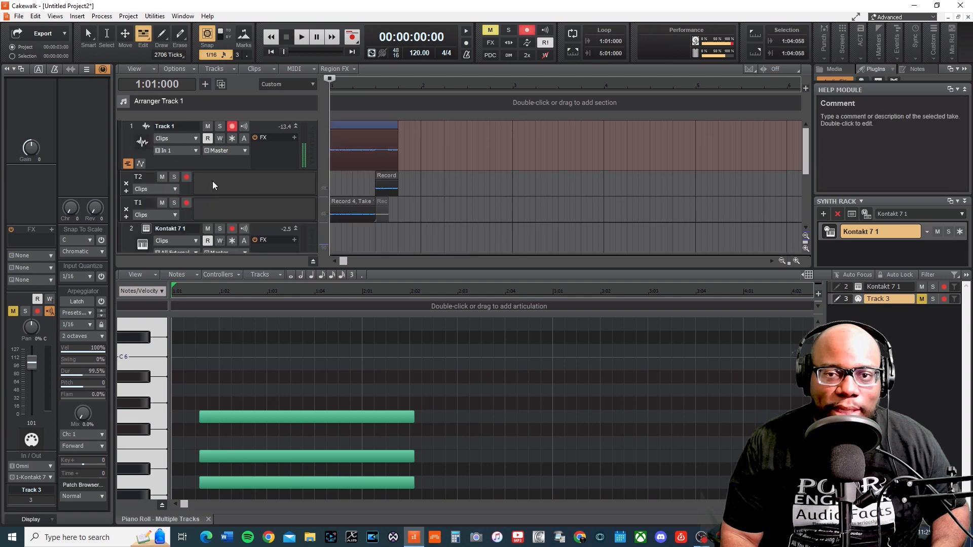
click(305, 38)
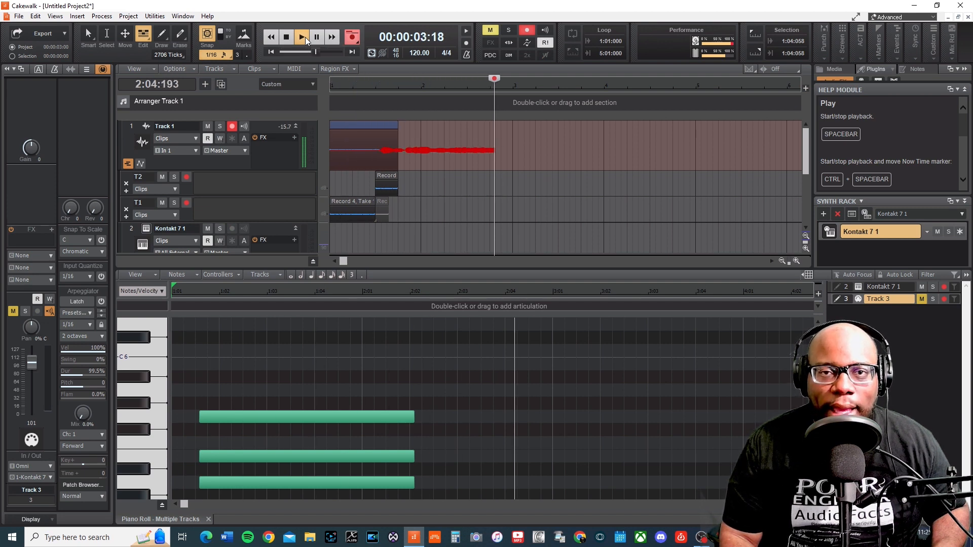
click(268, 53)
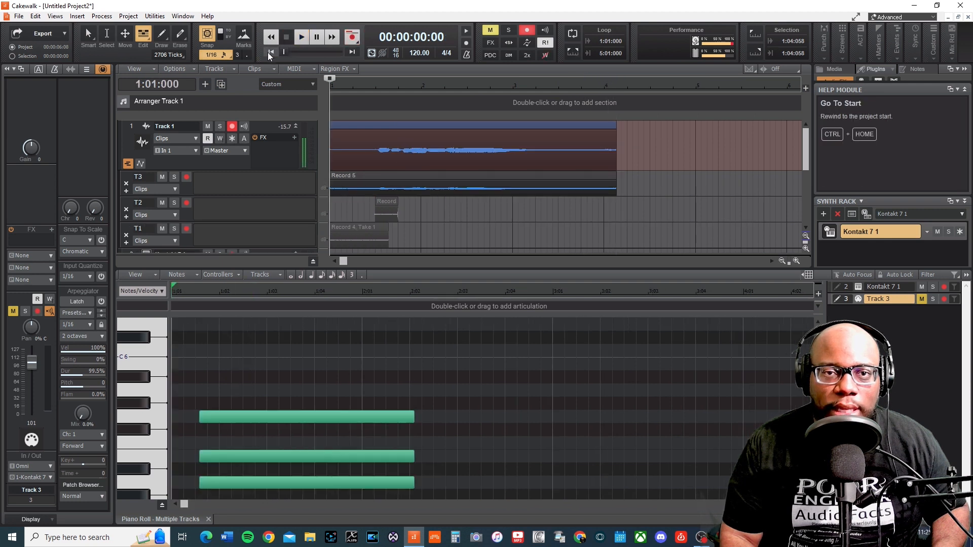
Step: Record two further audio takes on Track 1, each from the project start, and rewind after each one
key(r)
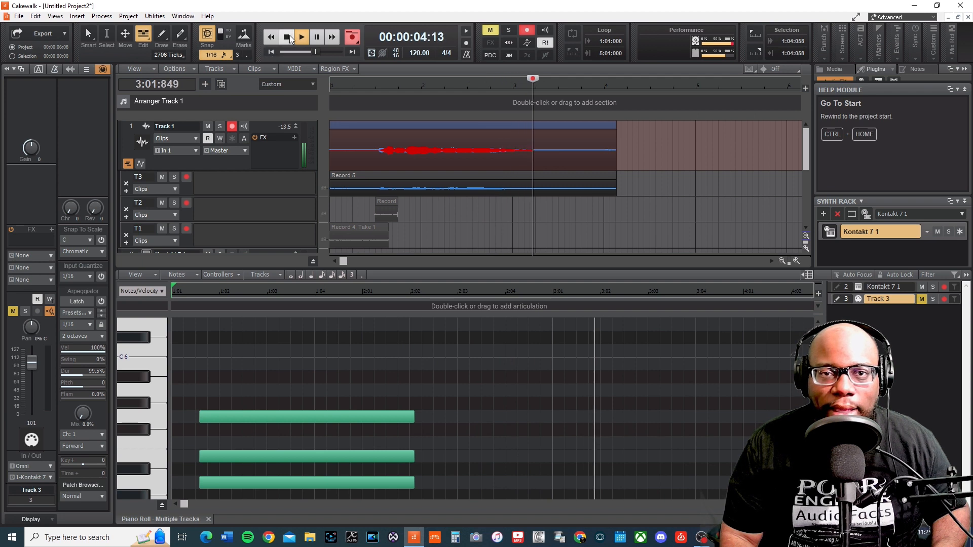
click(283, 40)
click(272, 53)
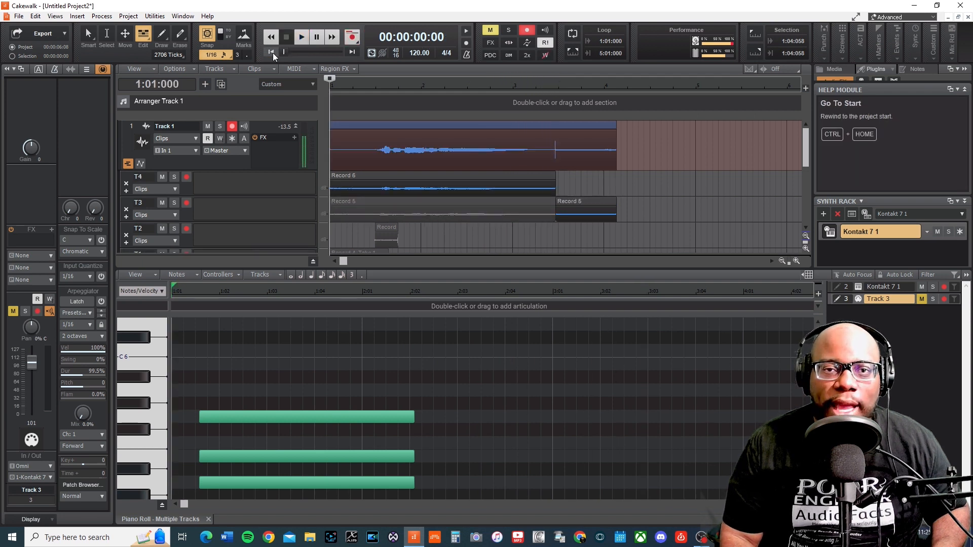
key(r)
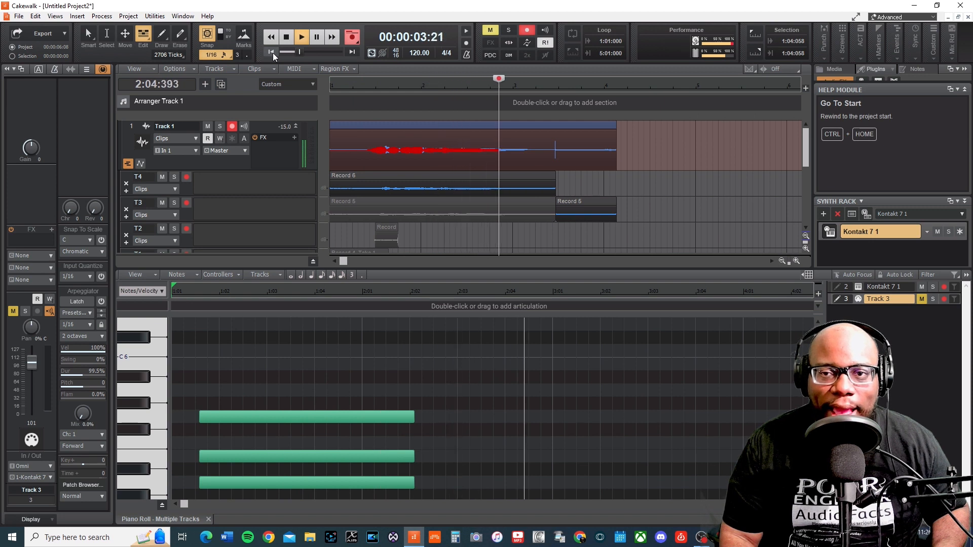
click(286, 37)
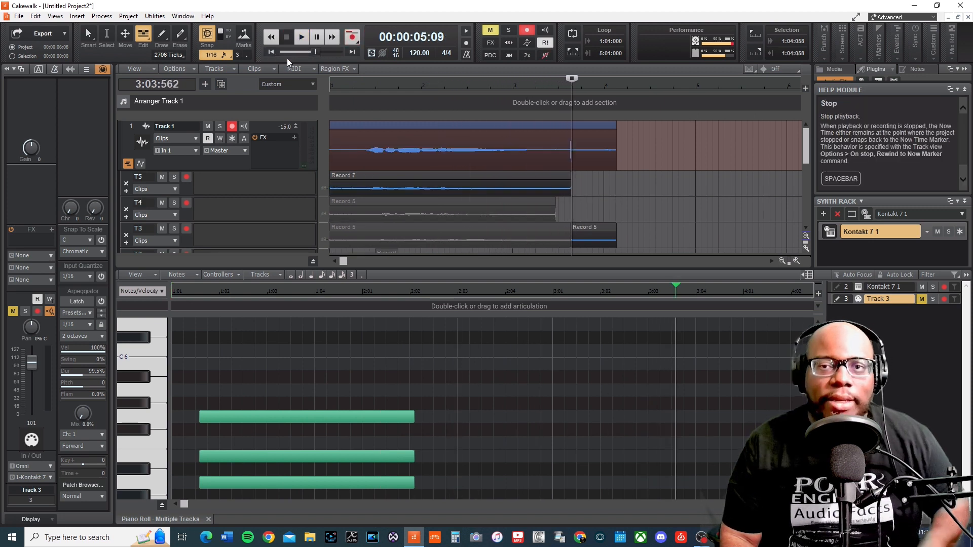
click(271, 37)
Step: Comp Track 1's take lanes with the Edit tool, using Record 6 up to 1:04:480, Record 5 to 2:03:000 and Record 7 to 3:03:000
scroll(456, 203, down, 1)
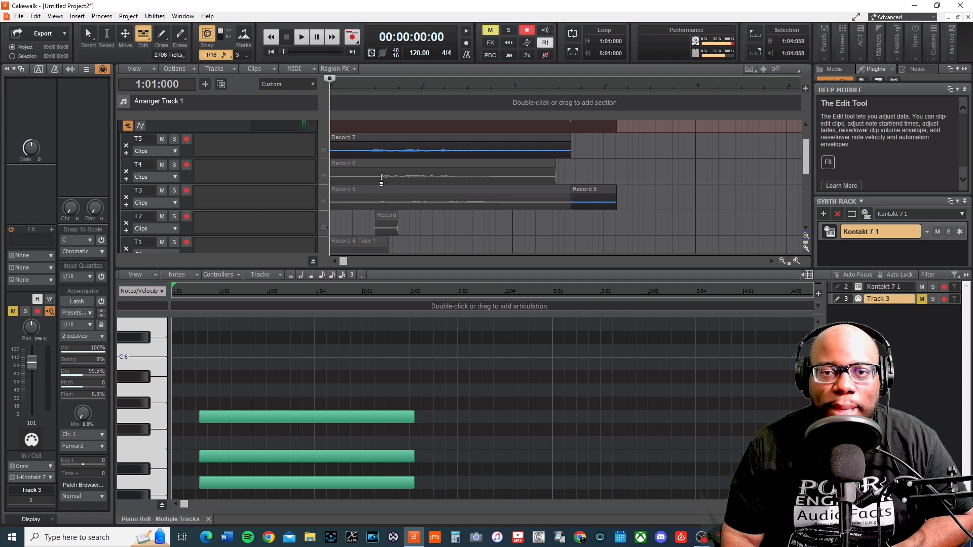
drag(372, 178, 469, 216)
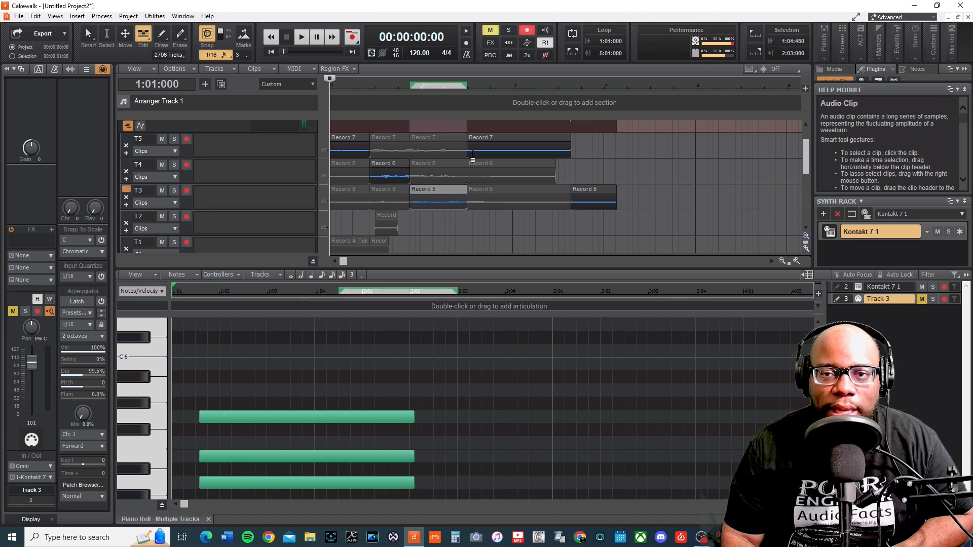
drag(468, 158, 560, 159)
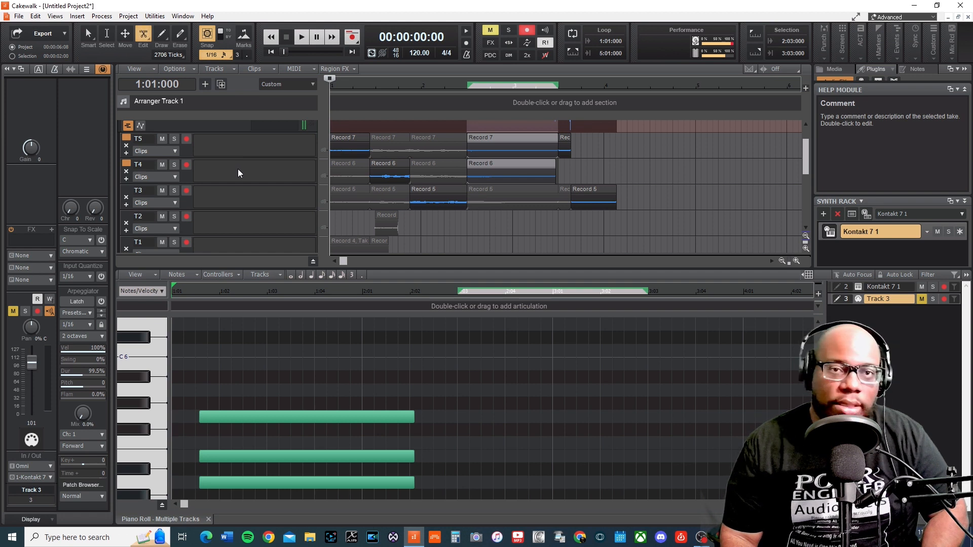
Step: Use the Edit tool's Split variant to split the Track 3 clip at 1:03:720 and its G5 note at 2:01
click(144, 41)
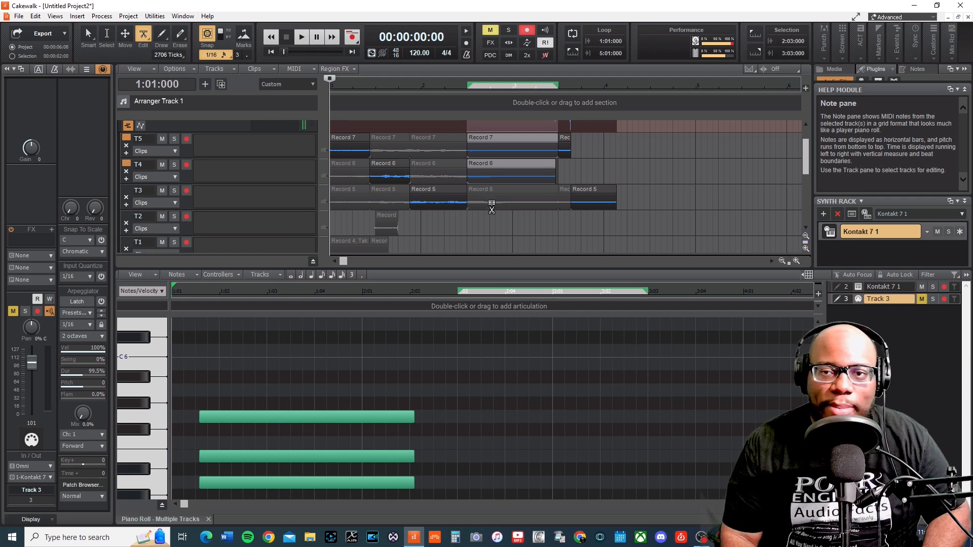
scroll(390, 207, down, 6)
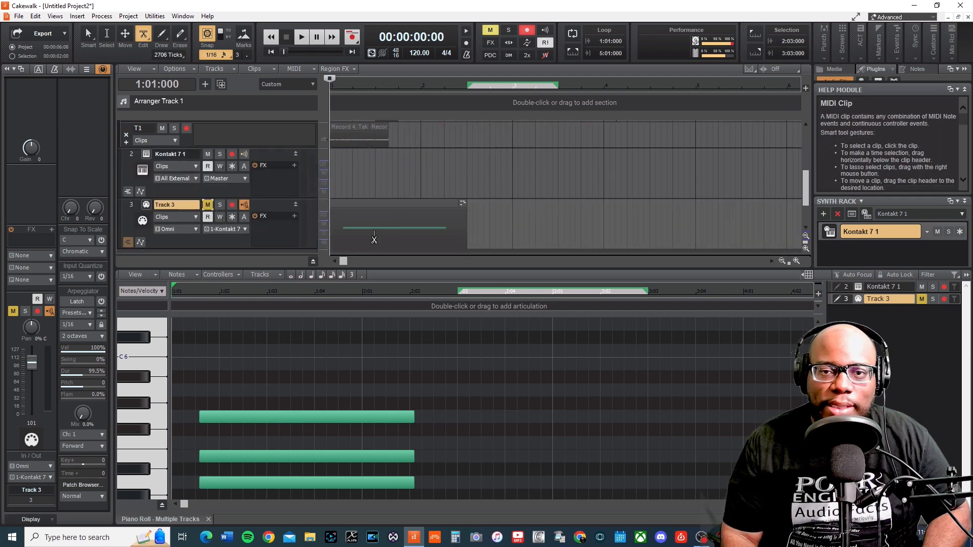
drag(390, 185, 330, 186)
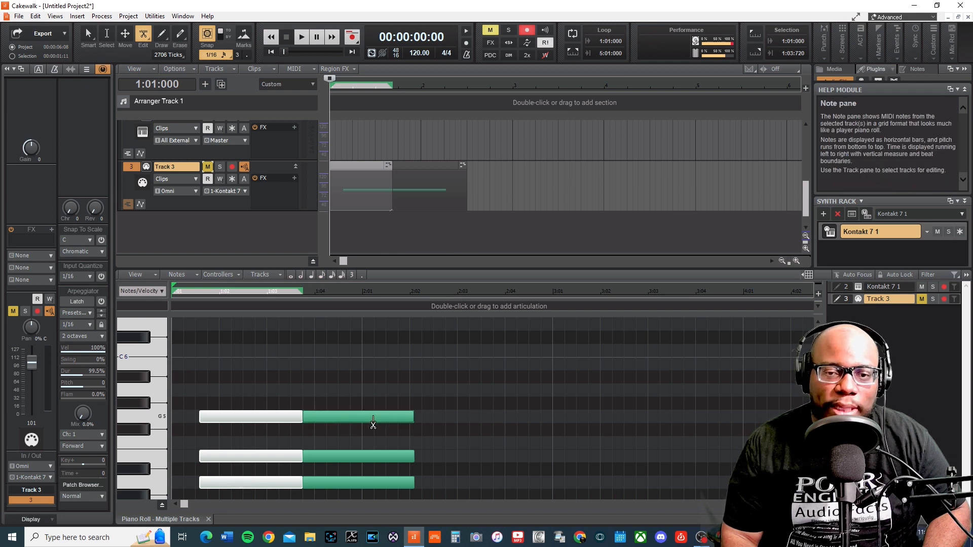
click(394, 418)
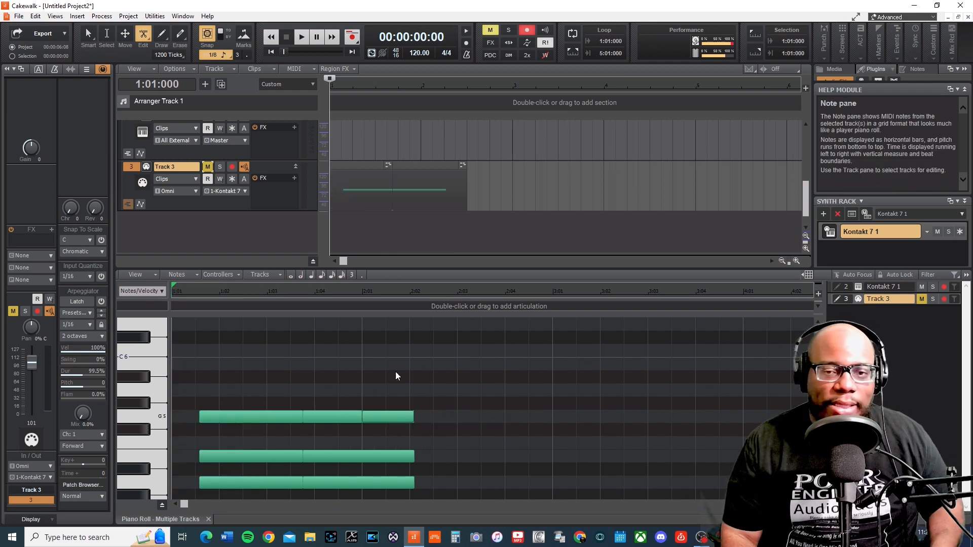
Step: Split the Track 3 clip further at 1:04:480, 2:01:240 and 2:02:240 with the Edit tool's Split variant
drag(410, 194, 395, 194)
key(s)
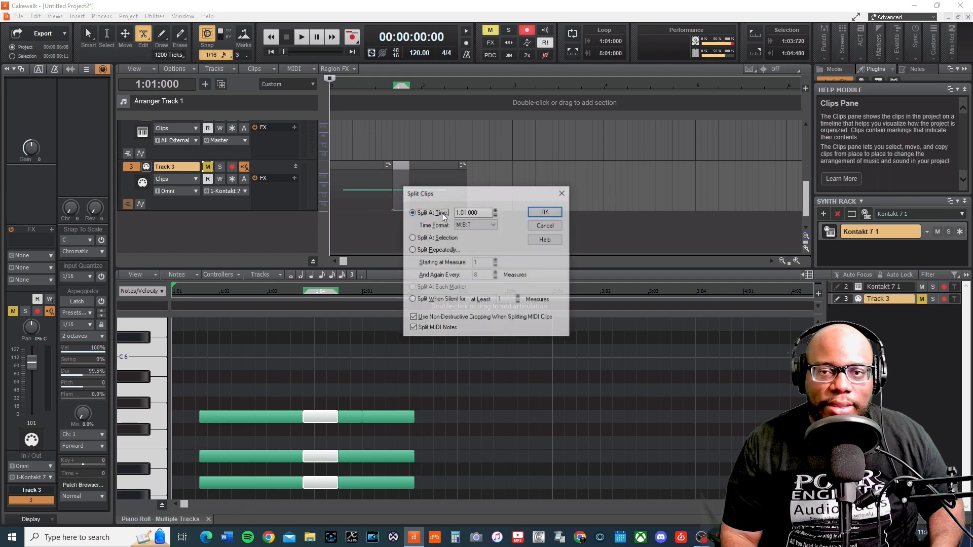
click(543, 226)
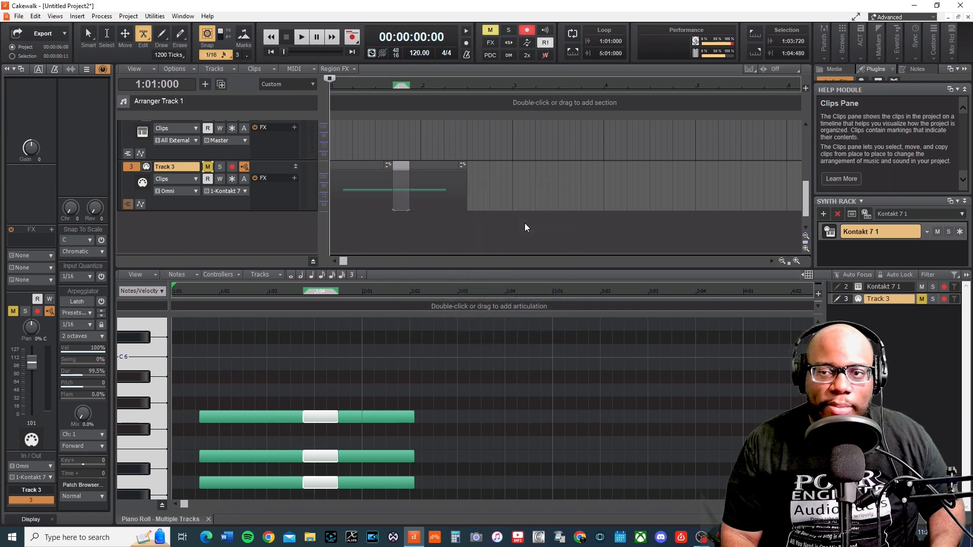
click(427, 204)
click(354, 189)
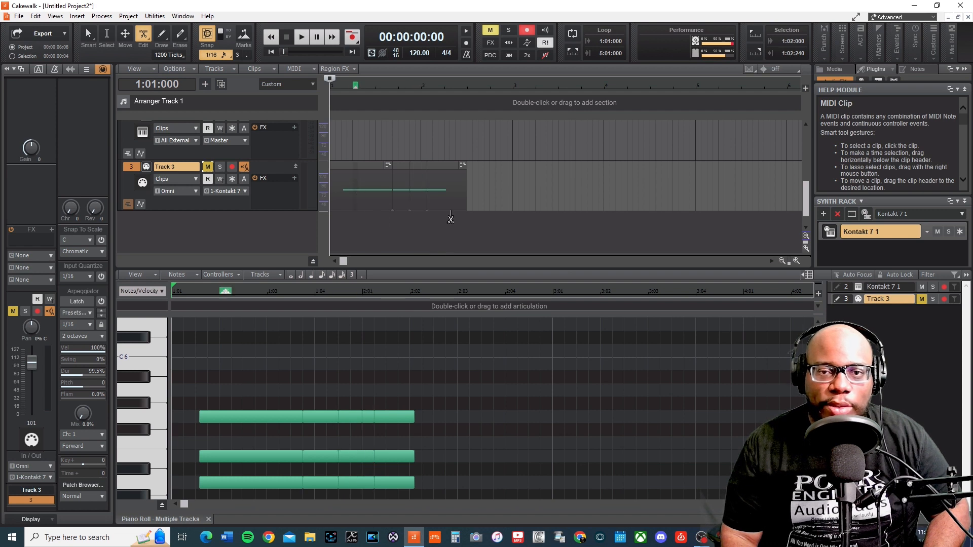
click(449, 197)
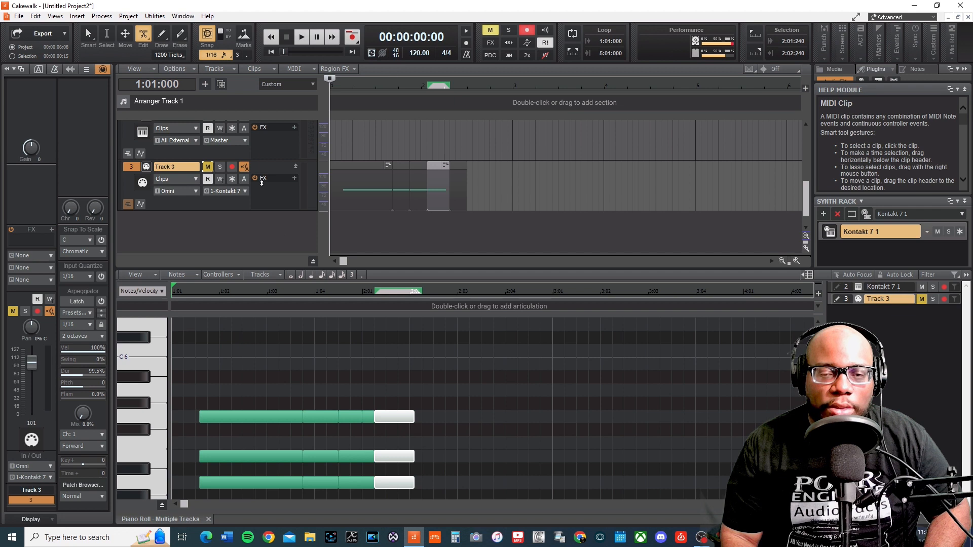
Step: Use the Freehand Draw tool to add rising notes from A#5 to D6 and falling notes from G#5 to E5 in the Piano Roll
click(163, 43)
right_click(163, 43)
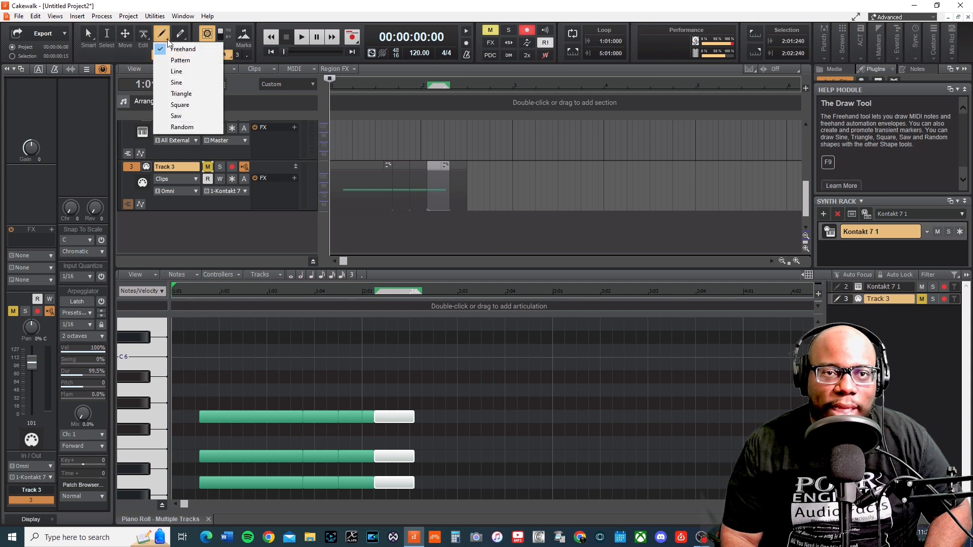
click(183, 49)
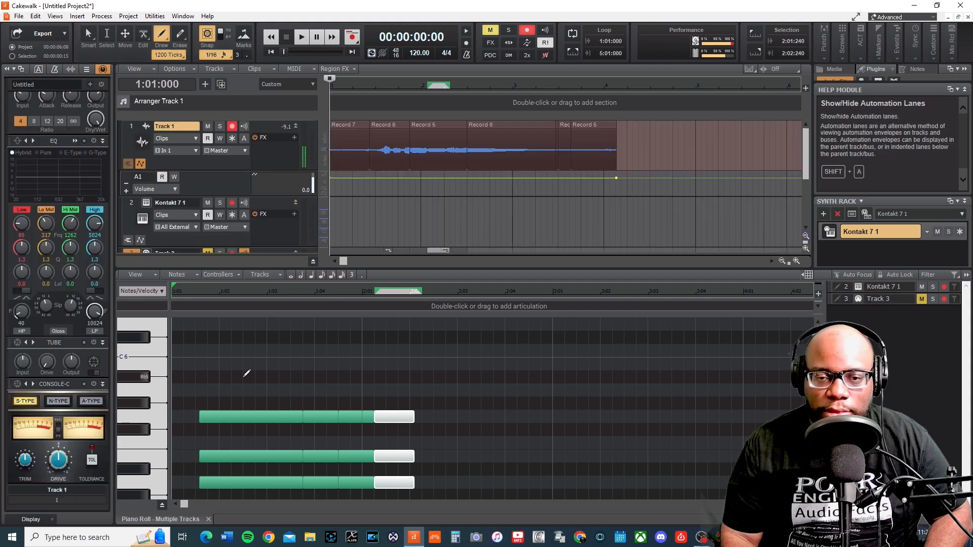
mouse_move(244, 377)
mouse_down()
mouse_move(421, 327)
mouse_move(560, 406)
mouse_move(668, 424)
mouse_move(692, 466)
mouse_move(466, 393)
mouse_move(459, 404)
mouse_up()
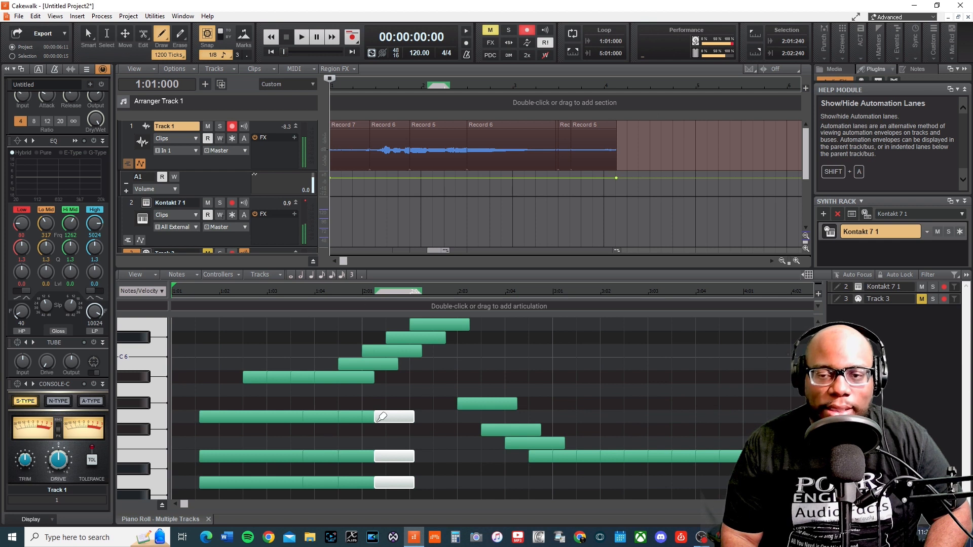
scroll(245, 352, down, 3)
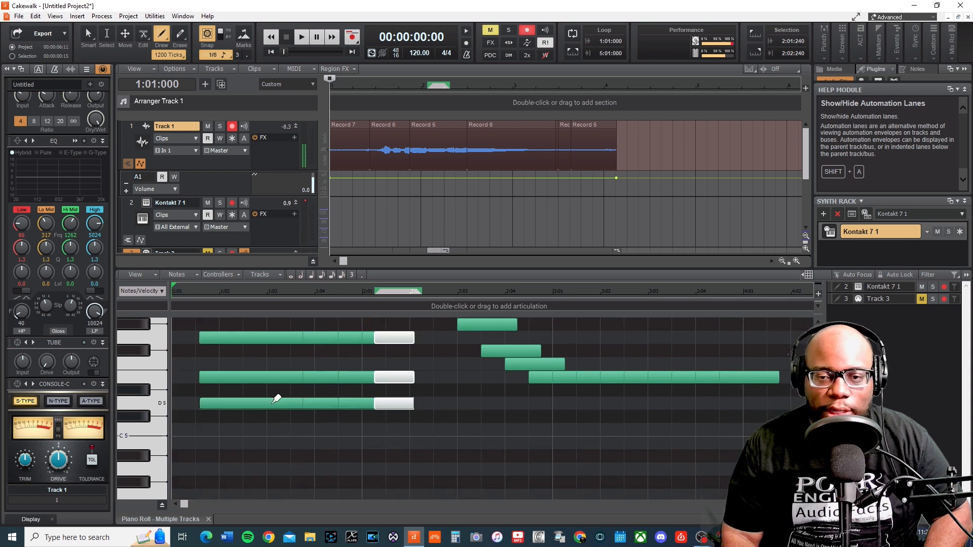
scroll(278, 416, up, 4)
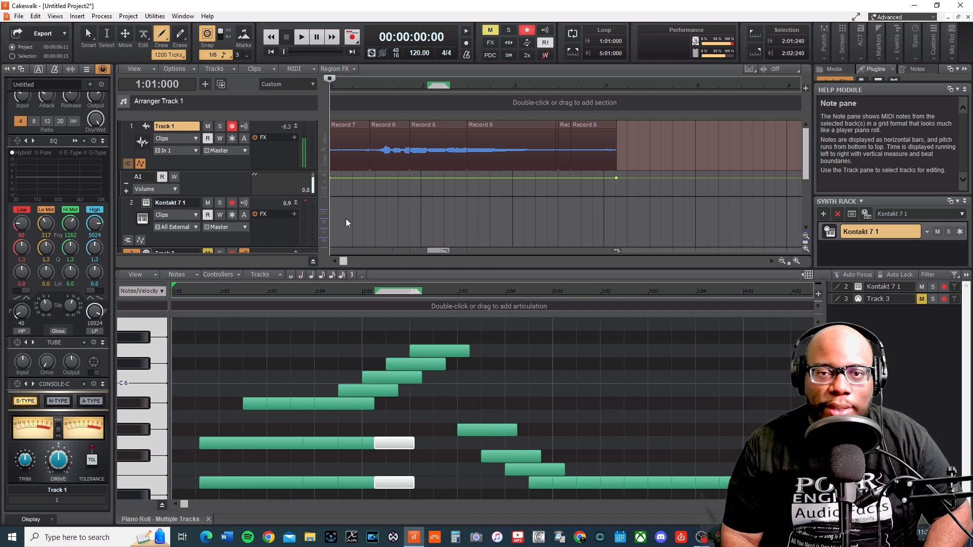
Step: Try a wavy freehand Volume envelope on Track 1 to about 5:03, auditioning it from the project start before undoing it
mouse_move(348, 193)
mouse_down()
mouse_move(394, 181)
mouse_move(444, 191)
mouse_move(479, 173)
mouse_move(535, 187)
mouse_move(744, 186)
mouse_up()
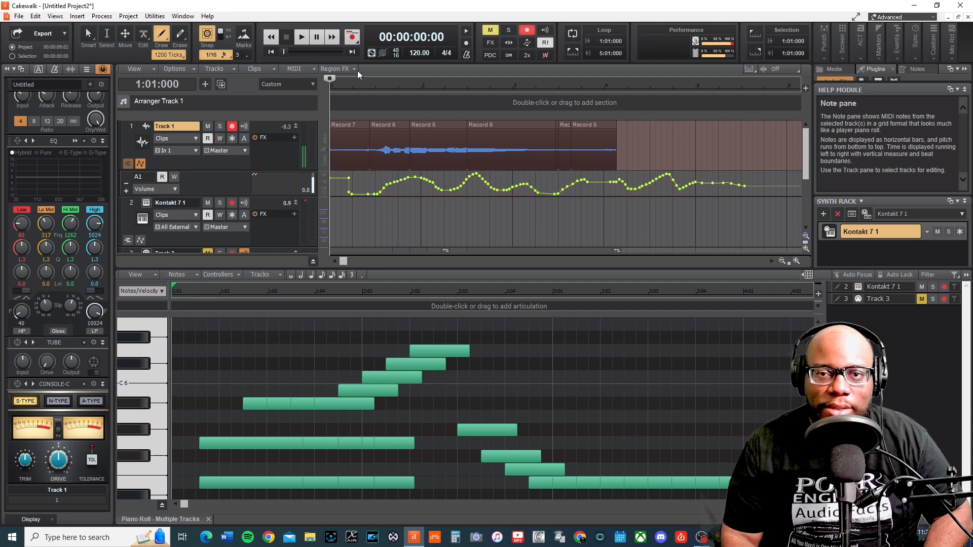
click(302, 43)
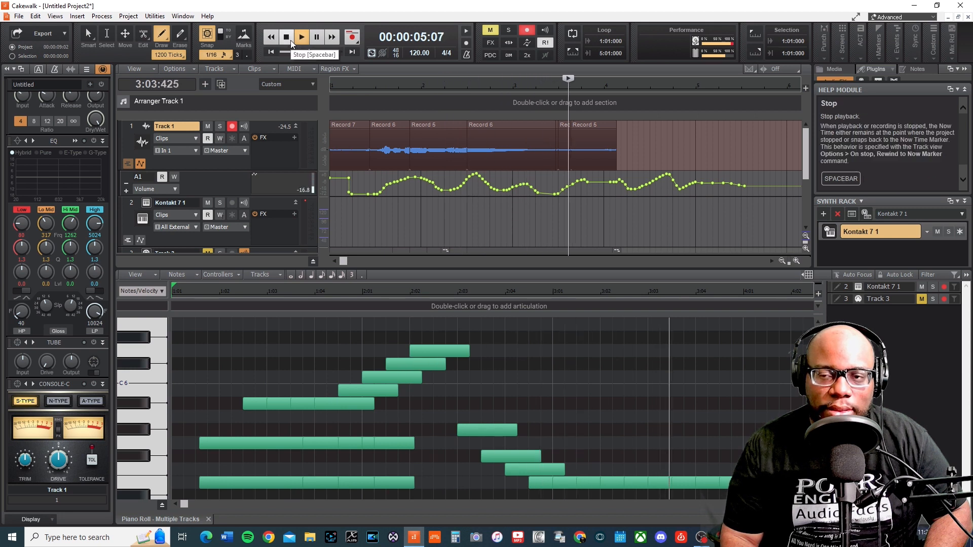
click(287, 37)
click(272, 51)
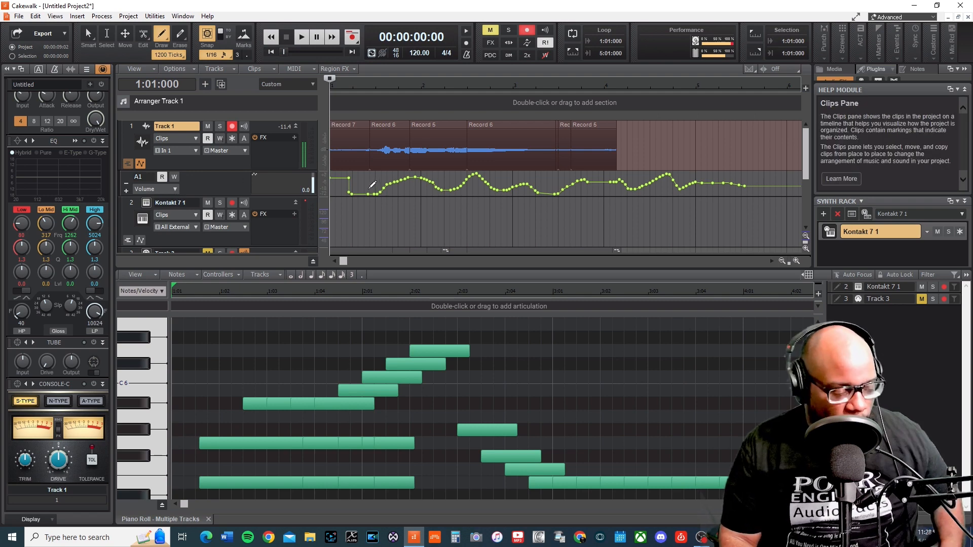
key(ctrl+z)
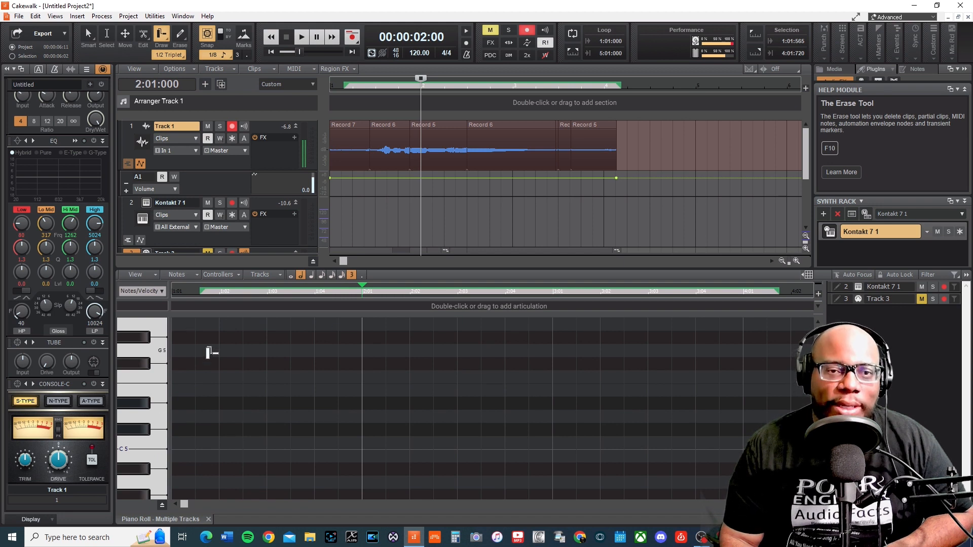
Step: Add D5, E5 and G5 chord notes at 1:02:480 in the Piano Roll with the Draw tool's Pattern variant
scroll(213, 394, up, 4)
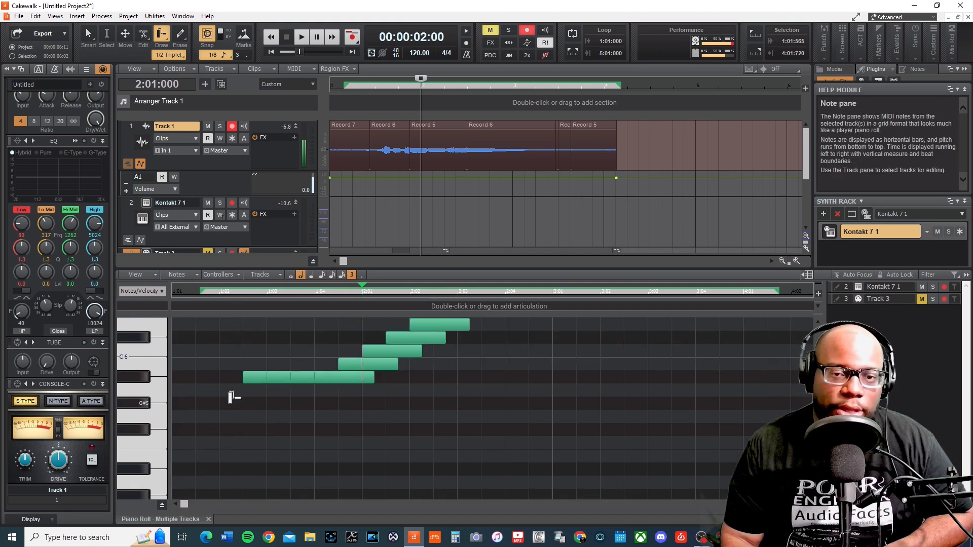
scroll(238, 408, down, 3)
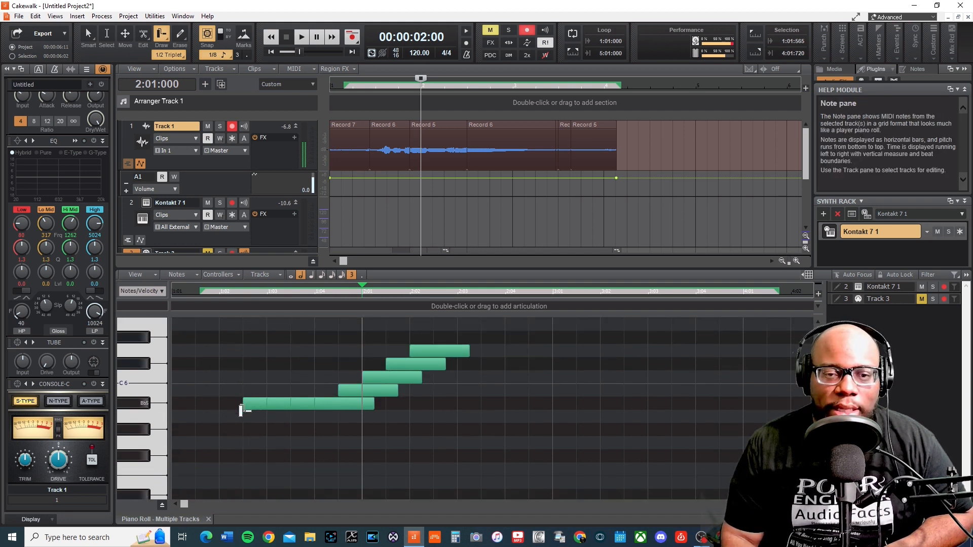
click(244, 469)
click(253, 479)
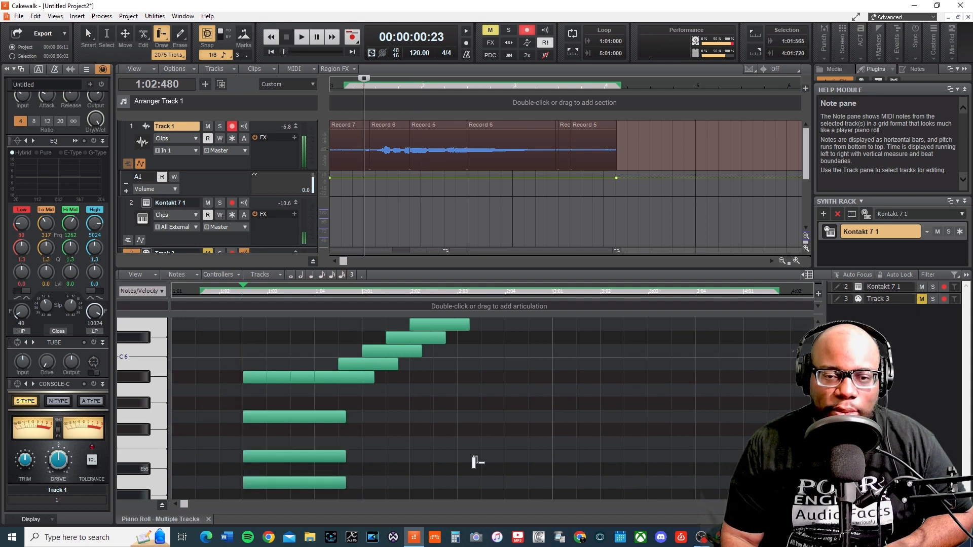
click(446, 469)
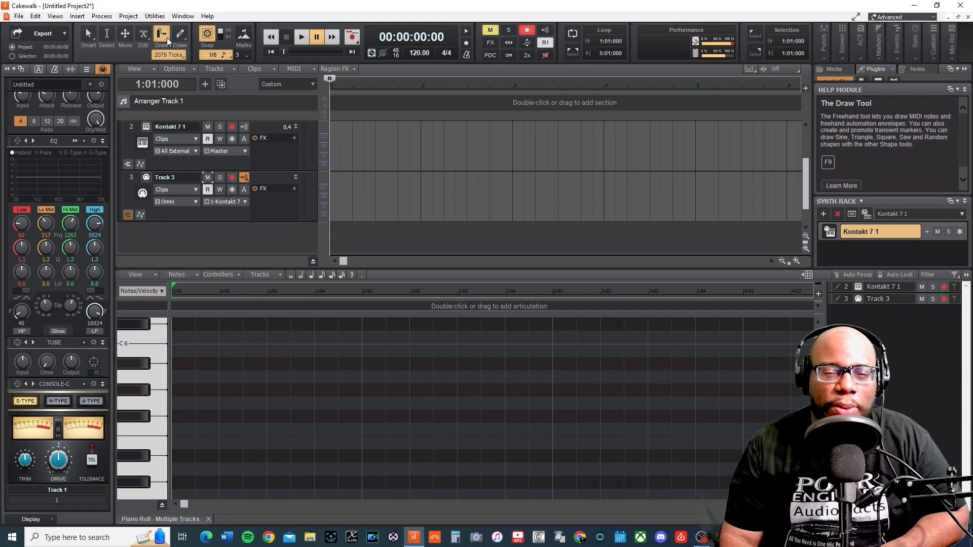
Step: Draw straight ramps and stepped level changes in Track 1's Volume automation lane from the project start to about 4:01
scroll(207, 175, up, 2)
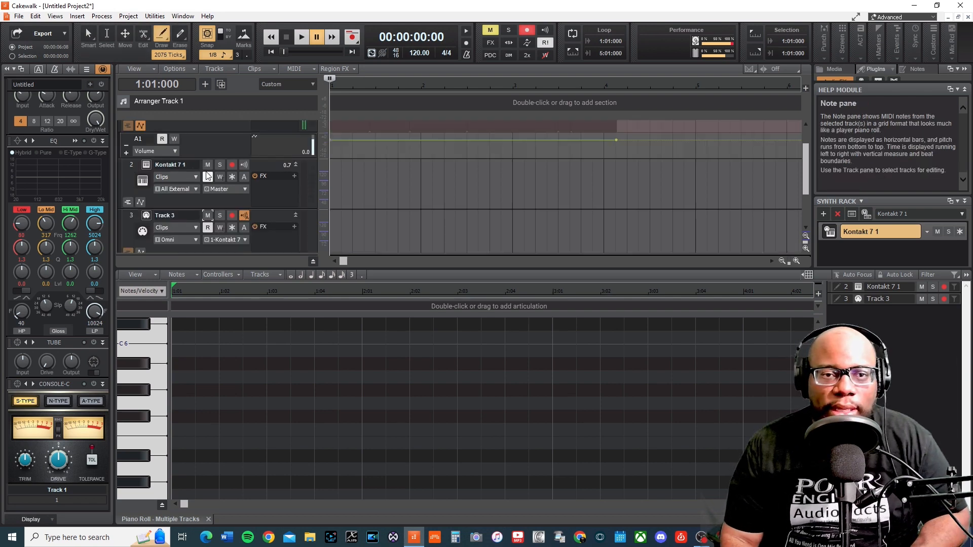
scroll(207, 175, up, 2)
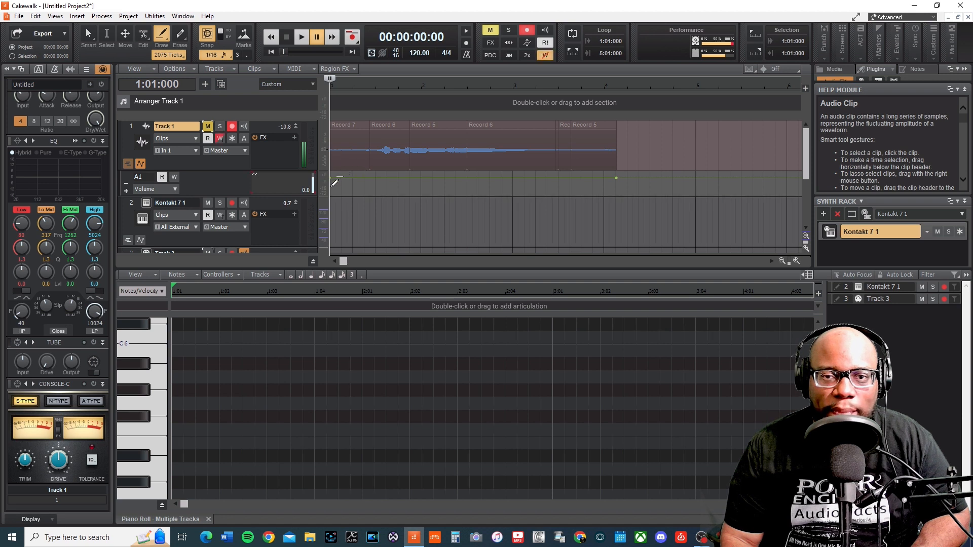
mouse_move(332, 186)
mouse_down()
mouse_move(390, 178)
mouse_move(435, 192)
mouse_move(491, 168)
mouse_move(504, 183)
mouse_move(534, 189)
mouse_move(576, 168)
mouse_move(616, 188)
mouse_up()
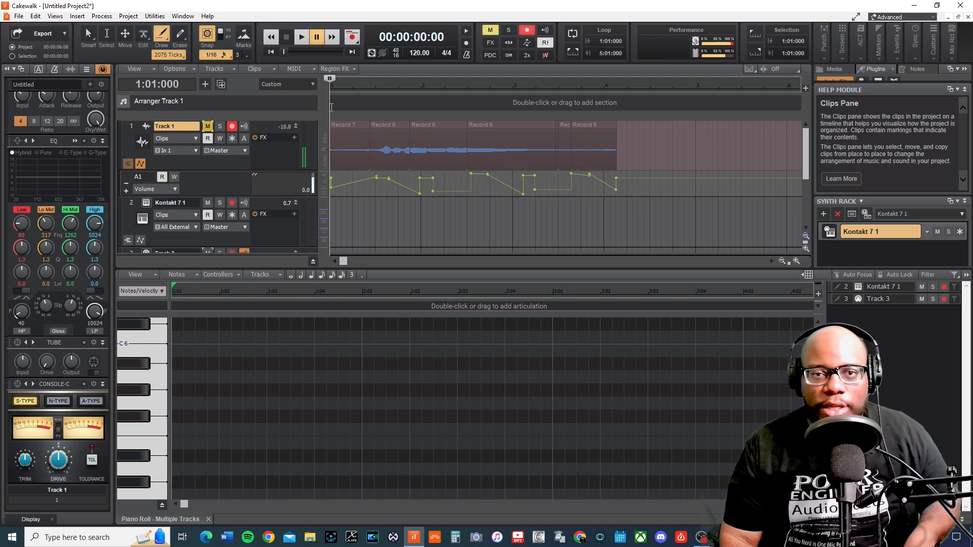
Step: Unmute Track 1 and audition its ramped volume automation from the project start, stopping and rewinding when done
click(301, 37)
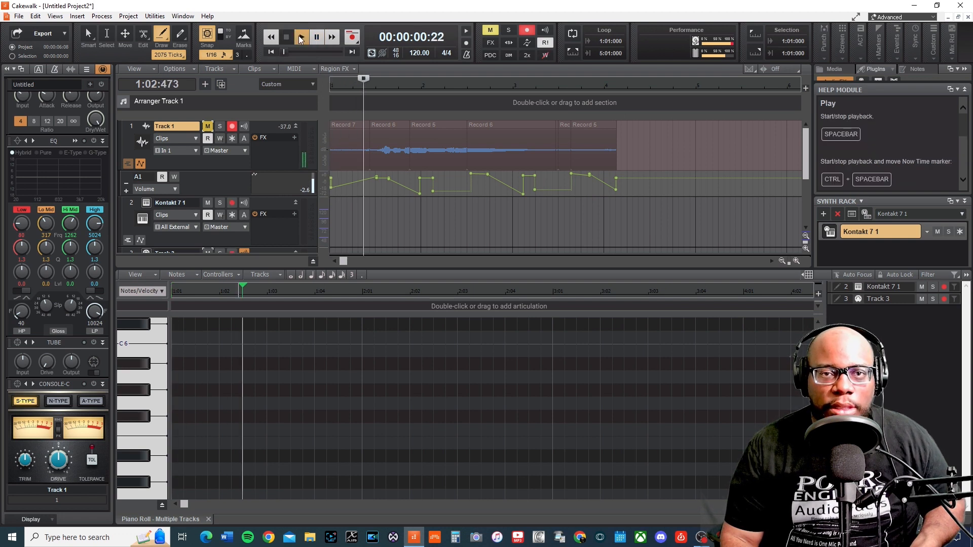
click(272, 52)
click(207, 127)
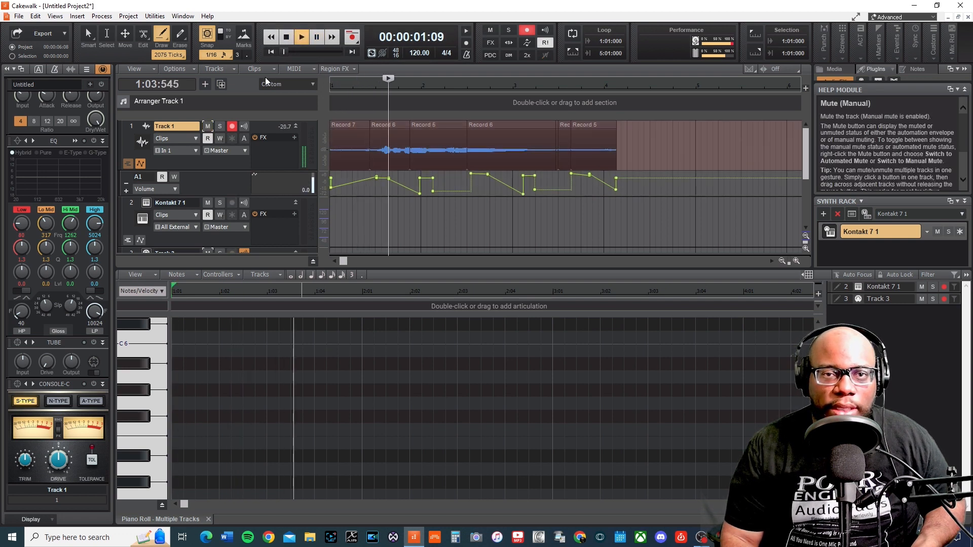
click(286, 37)
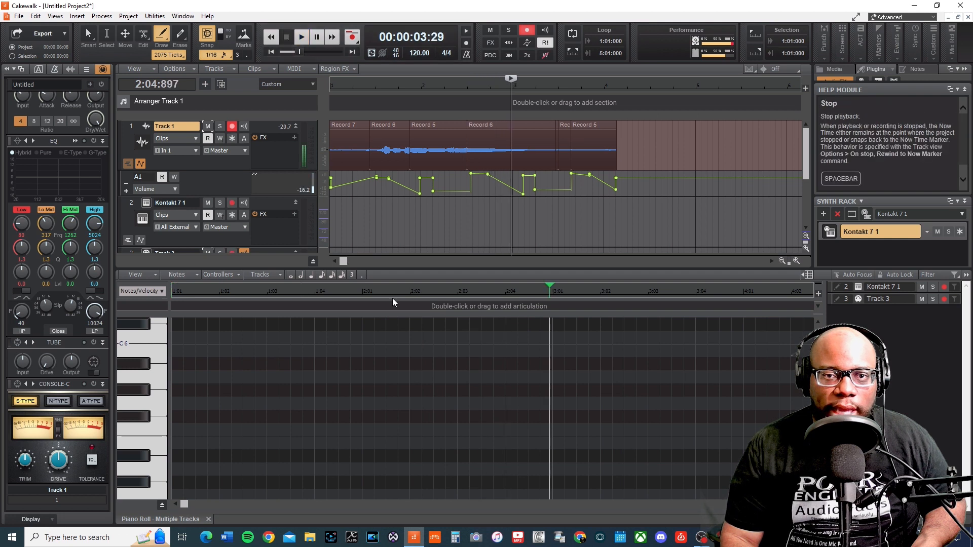
click(271, 52)
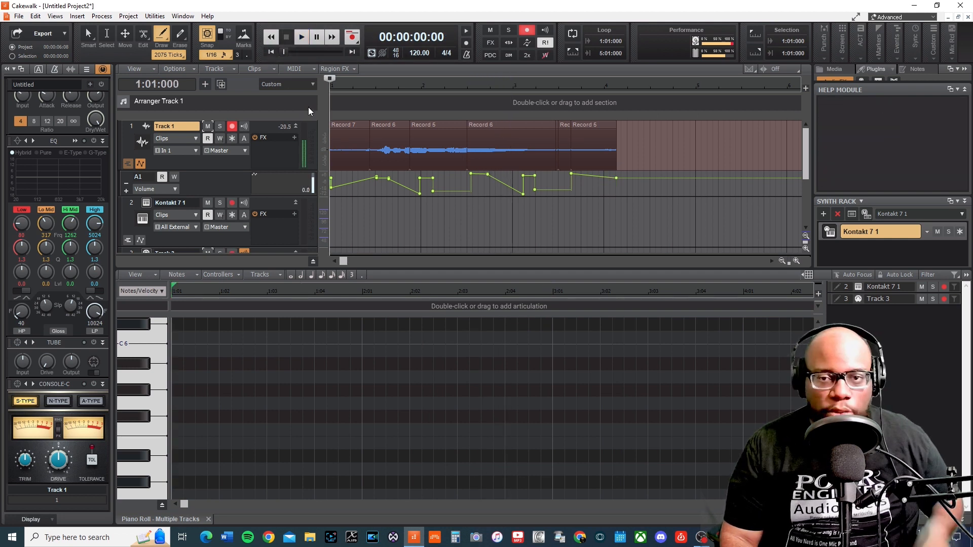
Step: Clear Track 1's Volume envelope and redraw it with the Draw tool as a dense oscillating curve ending just before measure 5
right_click(623, 179)
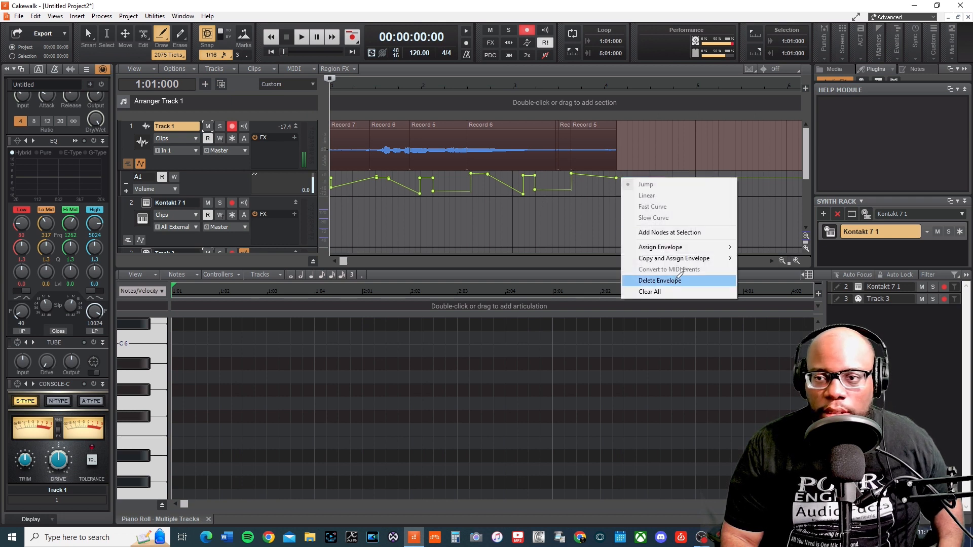
click(669, 292)
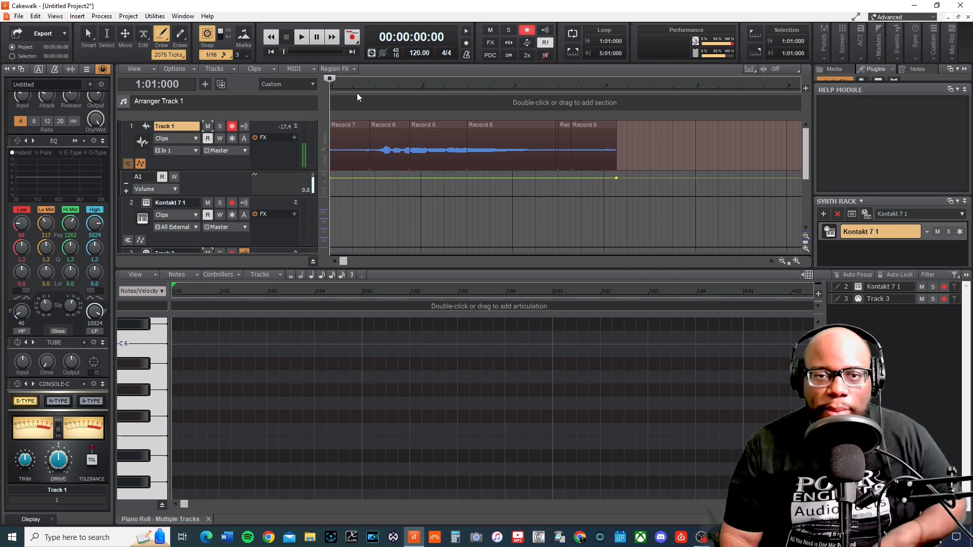
click(166, 39)
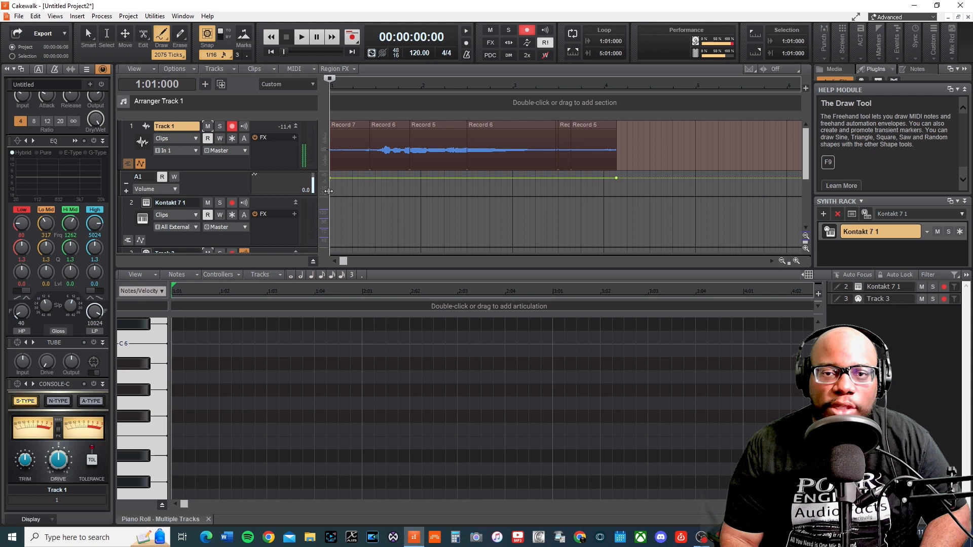
mouse_move(337, 185)
mouse_down()
mouse_move(435, 172)
mouse_move(546, 189)
mouse_move(682, 175)
mouse_up()
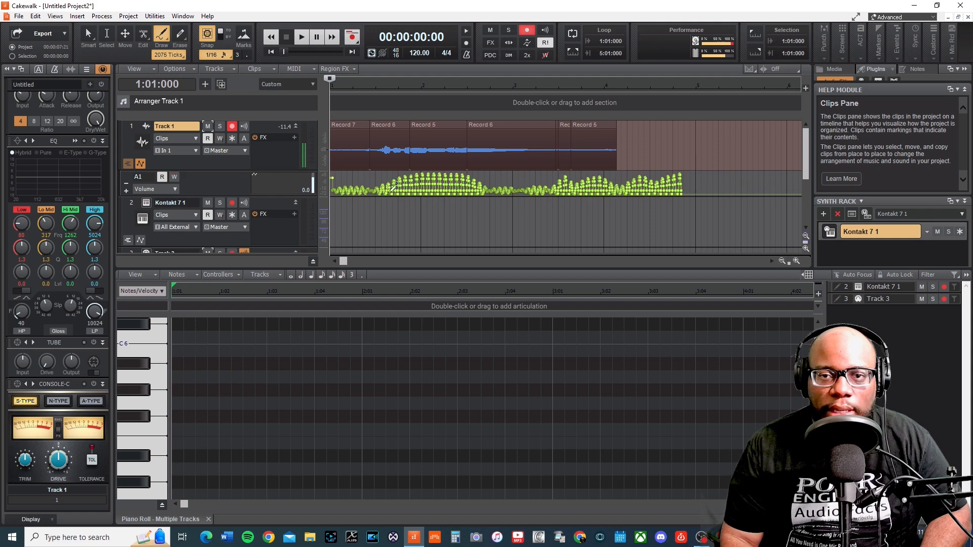
Step: Disarm Track 1 for recording and play its oscillating volume automation from the project start
click(232, 126)
key(space)
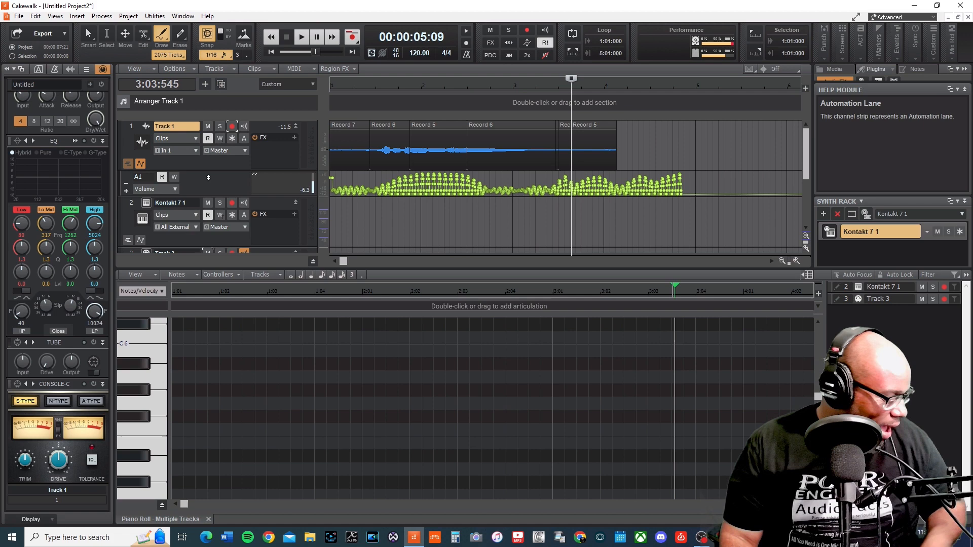
click(271, 52)
key(space)
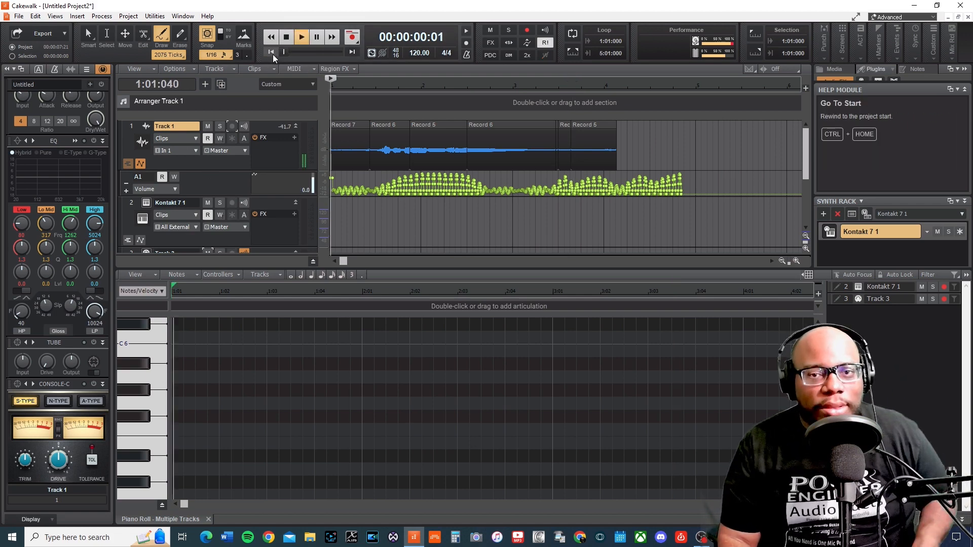